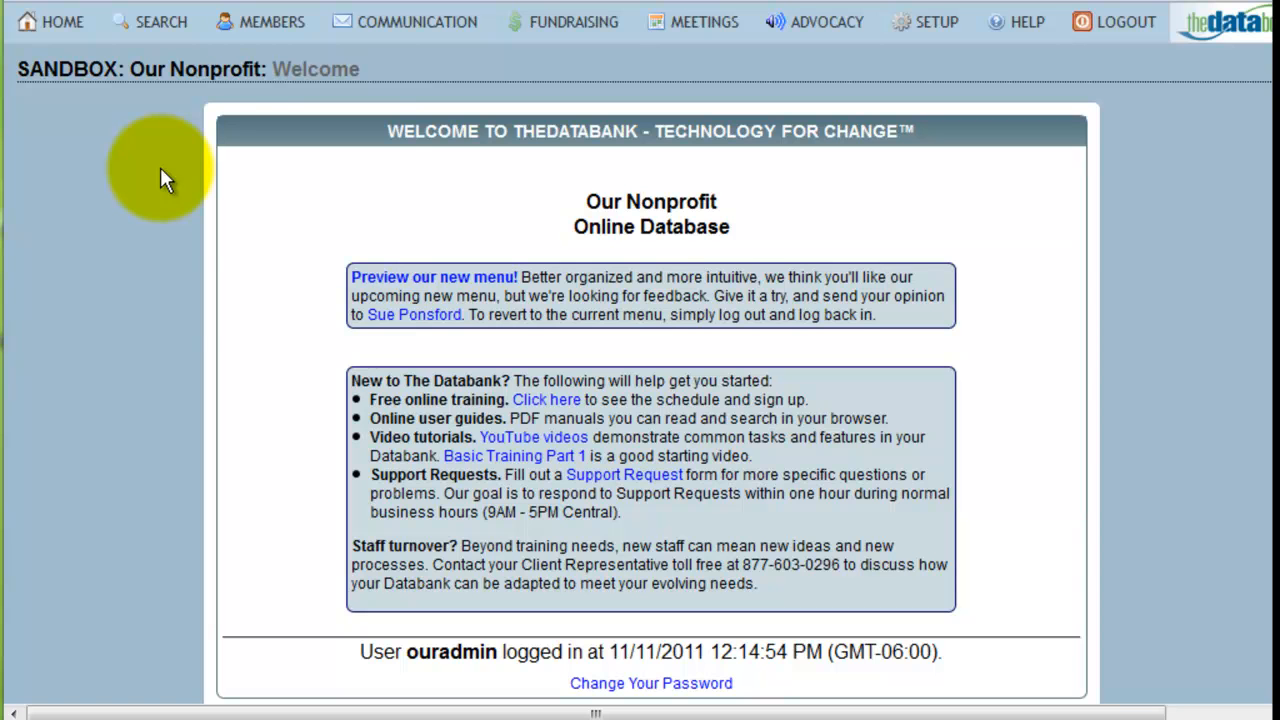
- List the currently selected members and open the download setup for them
{"action": "mouse_move", "coordinate": [270, 22]}
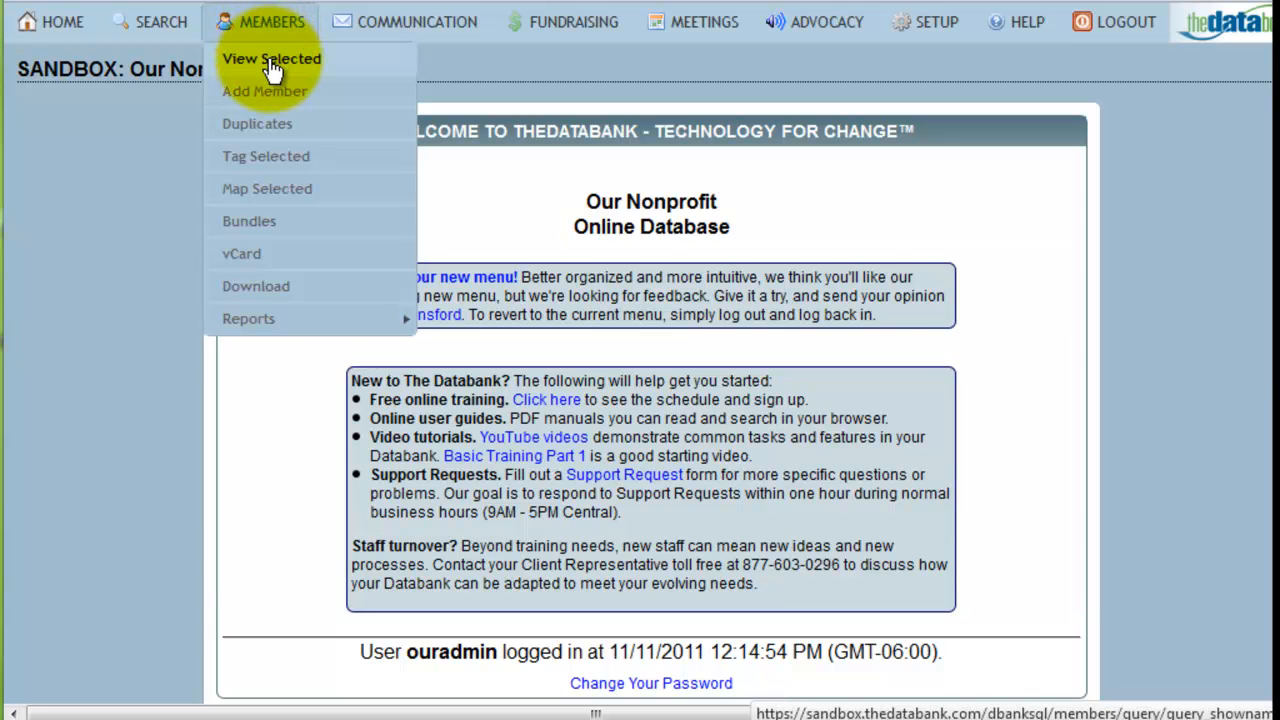
{"action": "left_click", "coordinate": [271, 60]}
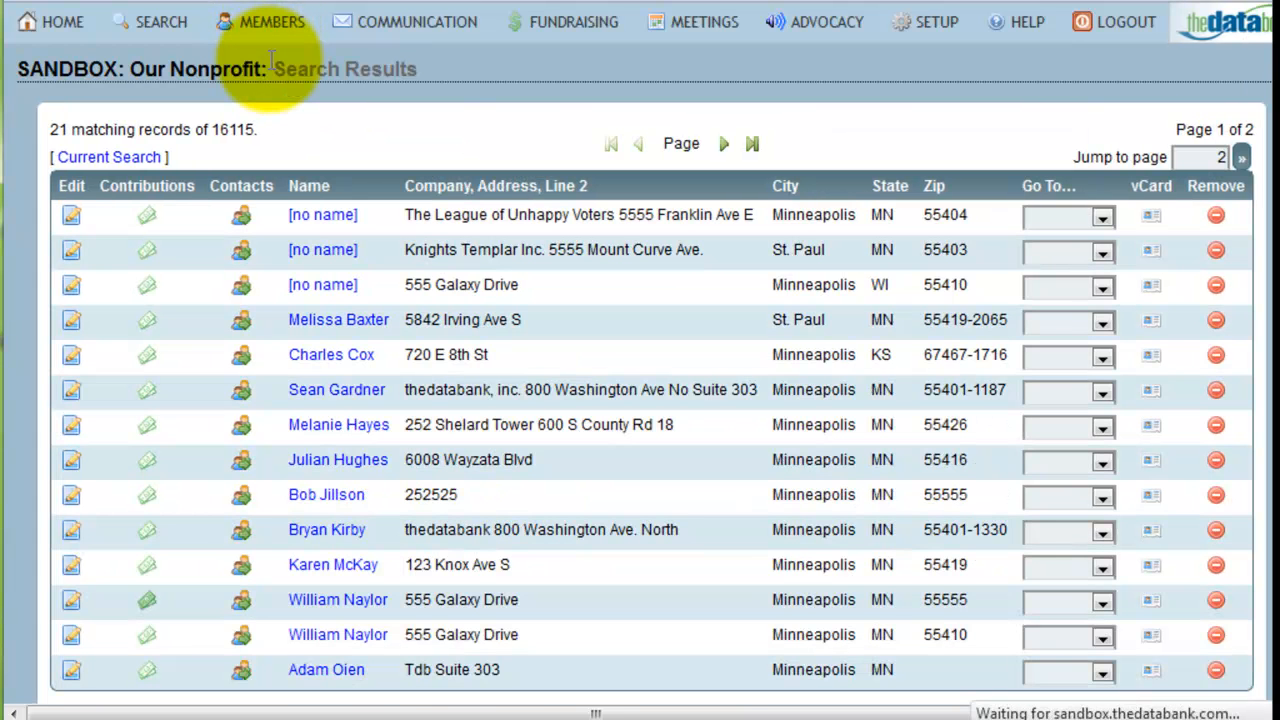
{"action": "mouse_move", "coordinate": [272, 28]}
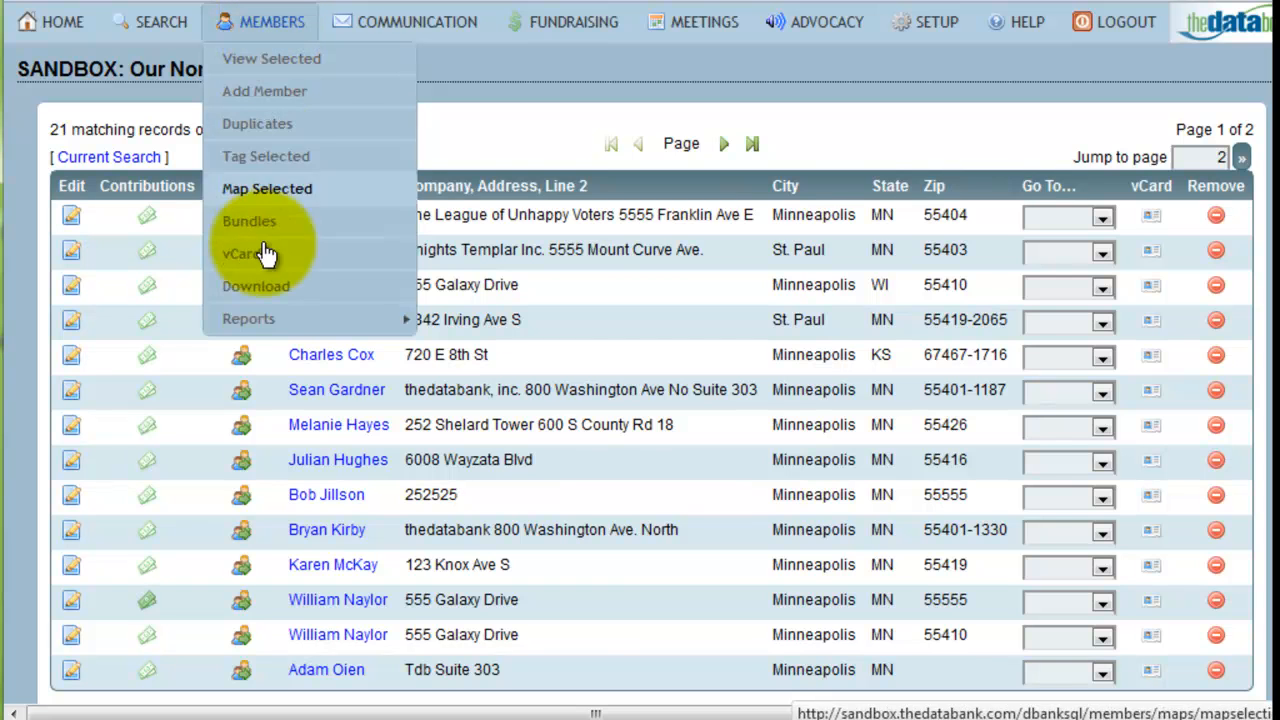
{"action": "left_click", "coordinate": [262, 305]}
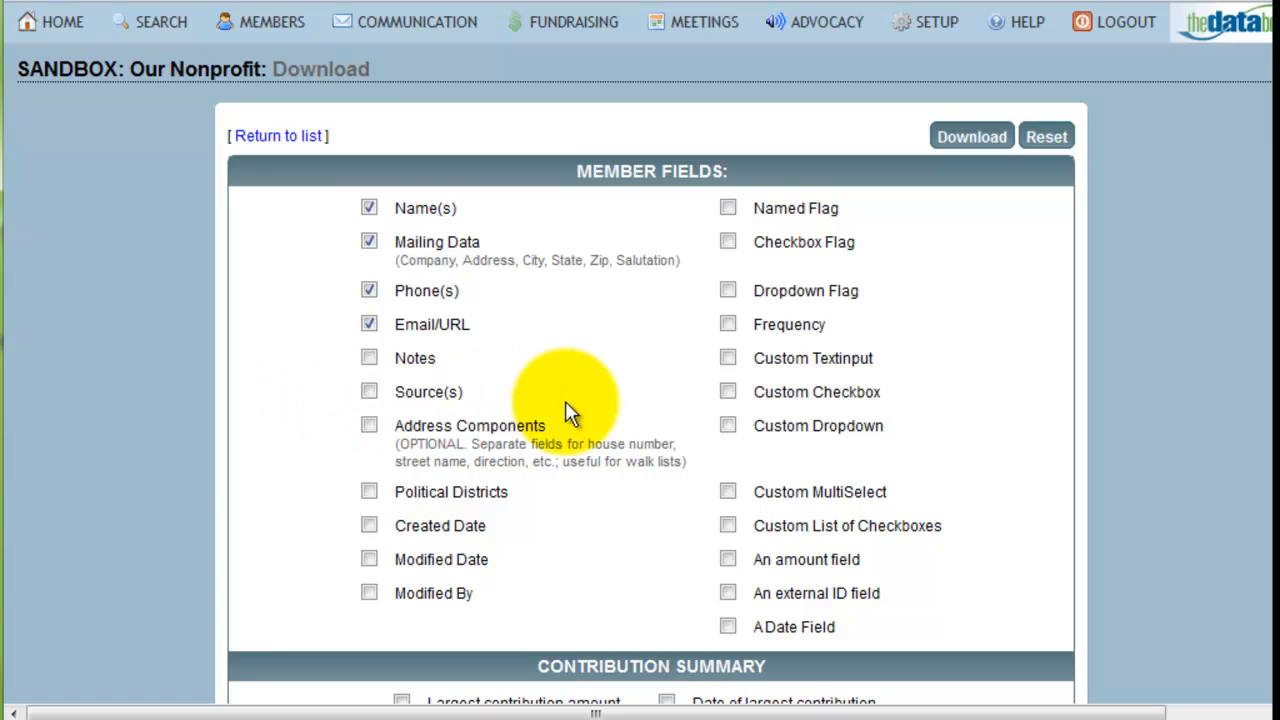
- Add the Custom Dropdown field and Contribution History table to the download, and combine records sharing the same address, line 2 and zip
{"action": "left_click", "coordinate": [728, 427]}
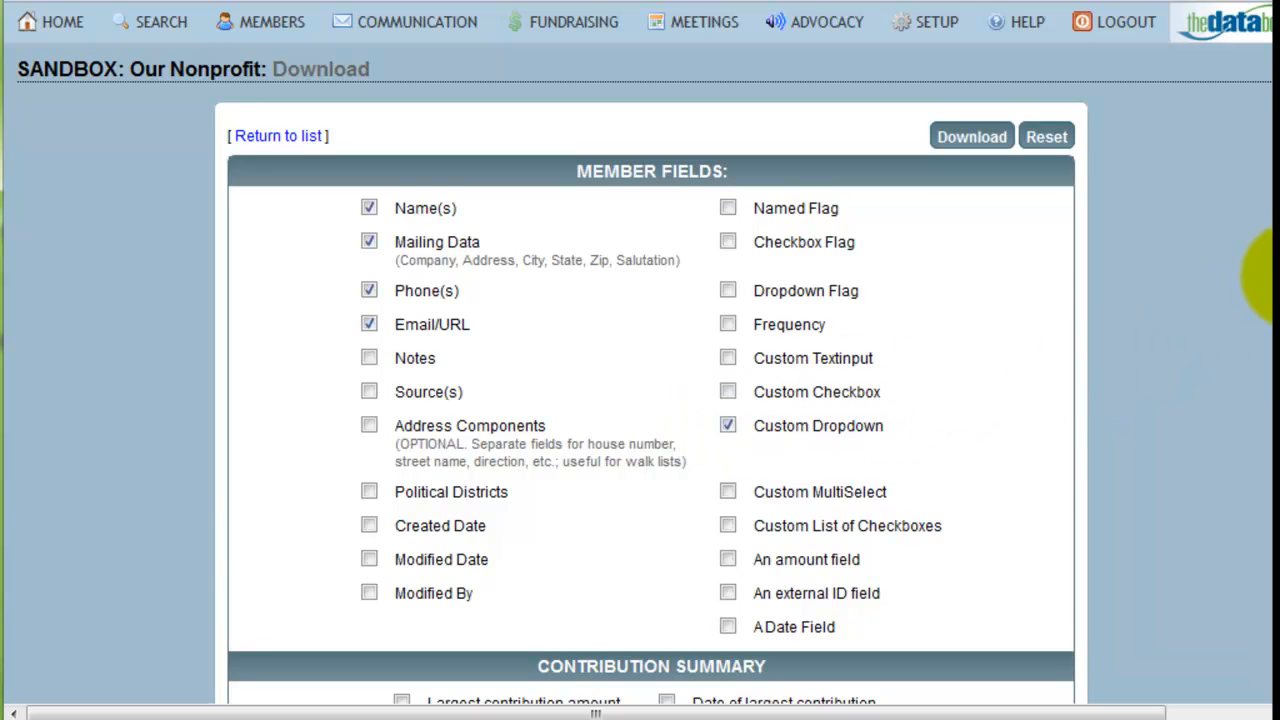
{"action": "left_click_drag", "start_coordinate": [1275, 270], "coordinate": [1278, 539]}
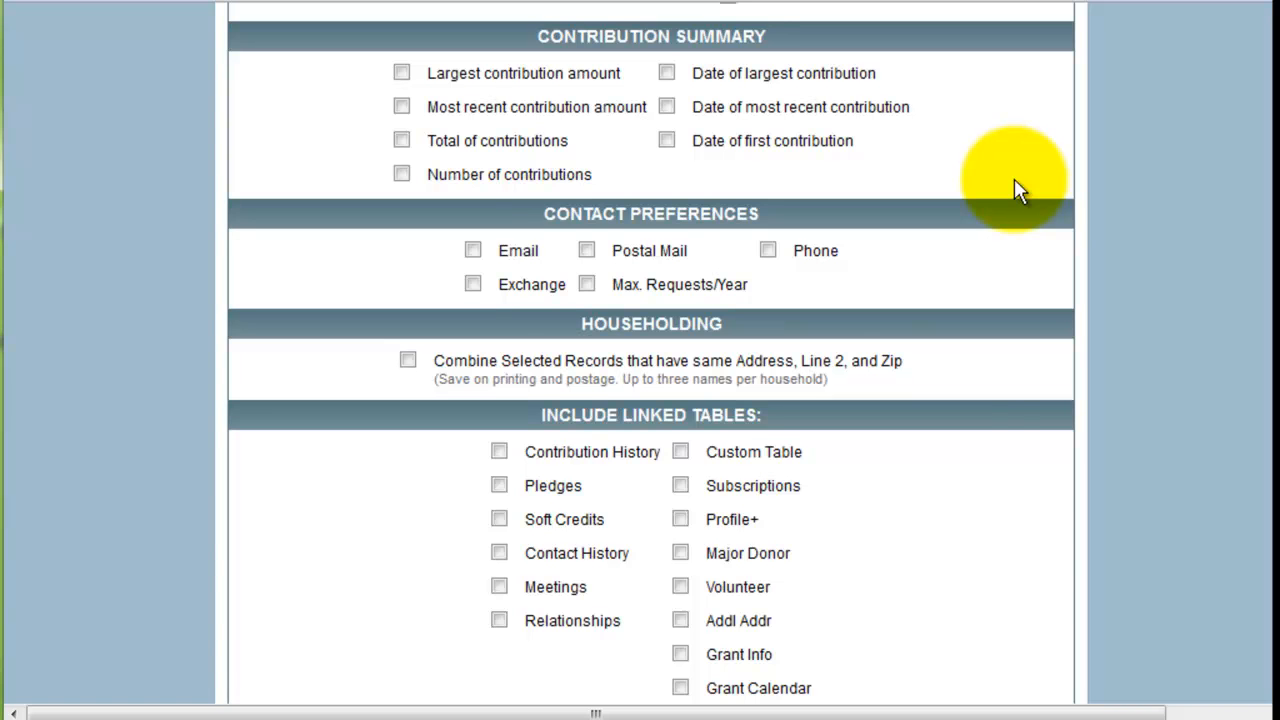
{"action": "left_click", "coordinate": [408, 362]}
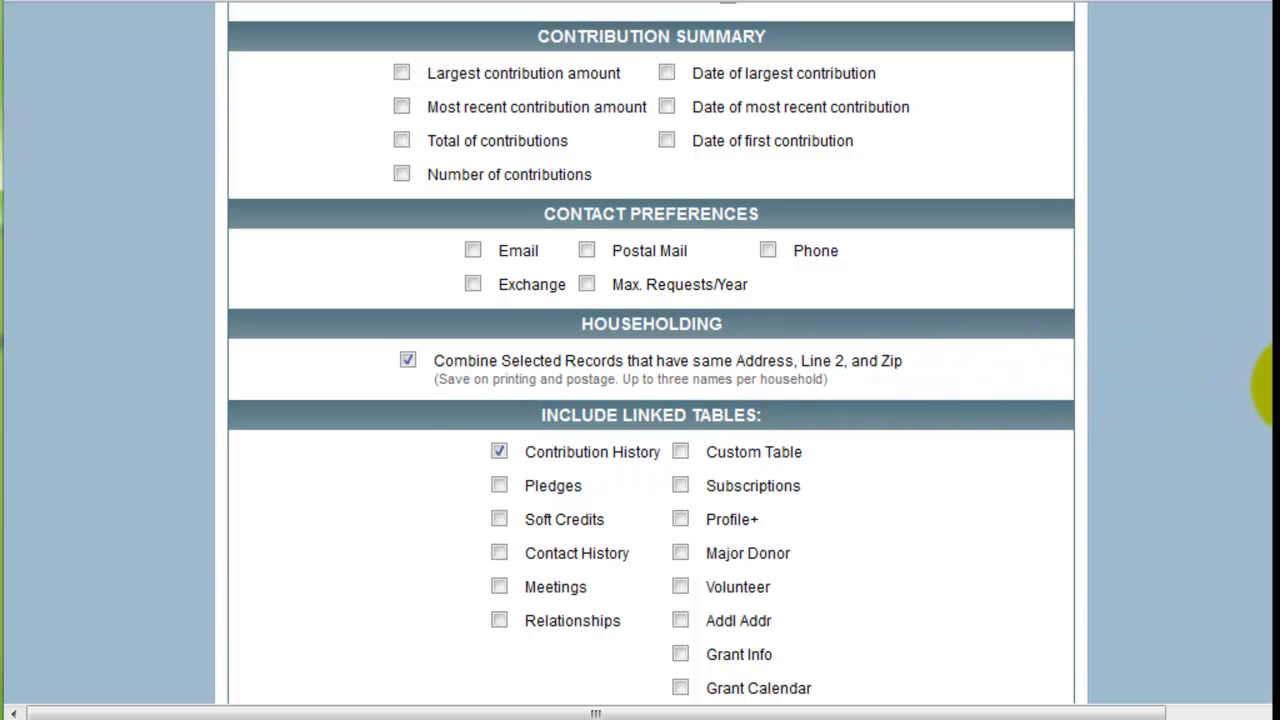
- Generate the download with Windows file type and Tab field delimiter, and choose to save the main.txt file
{"action": "scroll", "coordinate": [1270, 450], "scroll_direction": "down", "scroll_amount": 3}
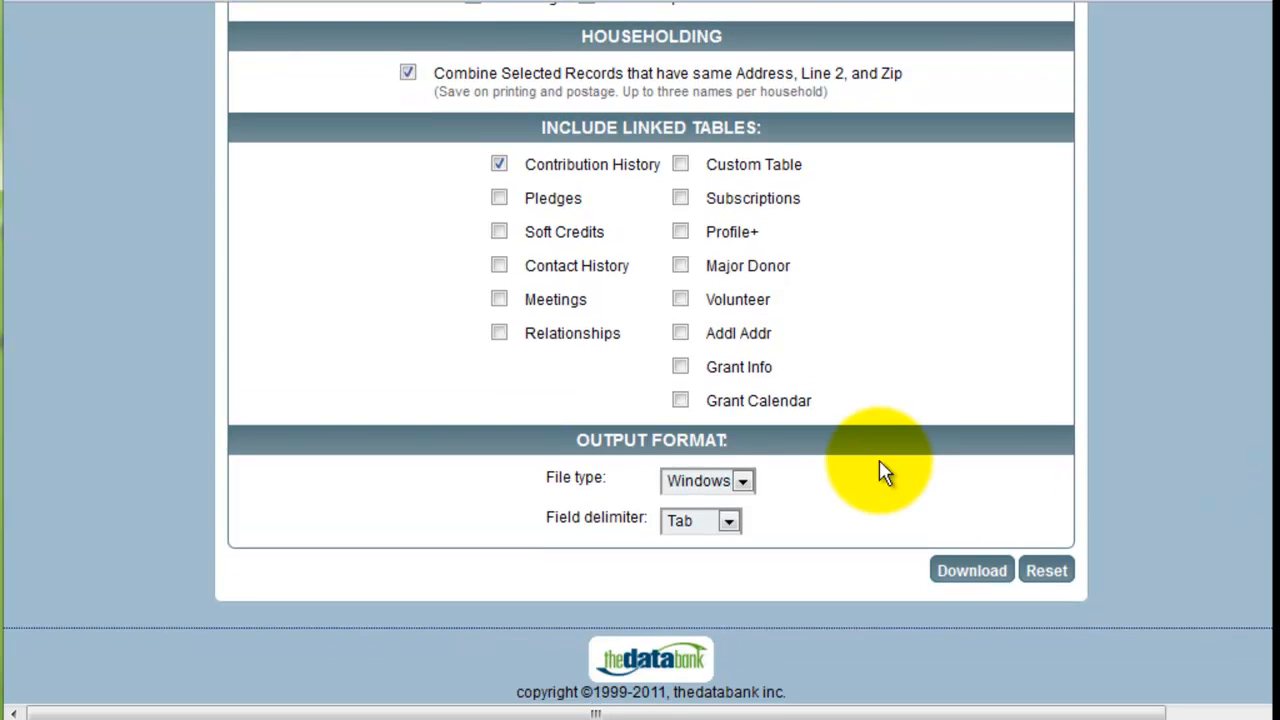
{"action": "left_click", "coordinate": [745, 482]}
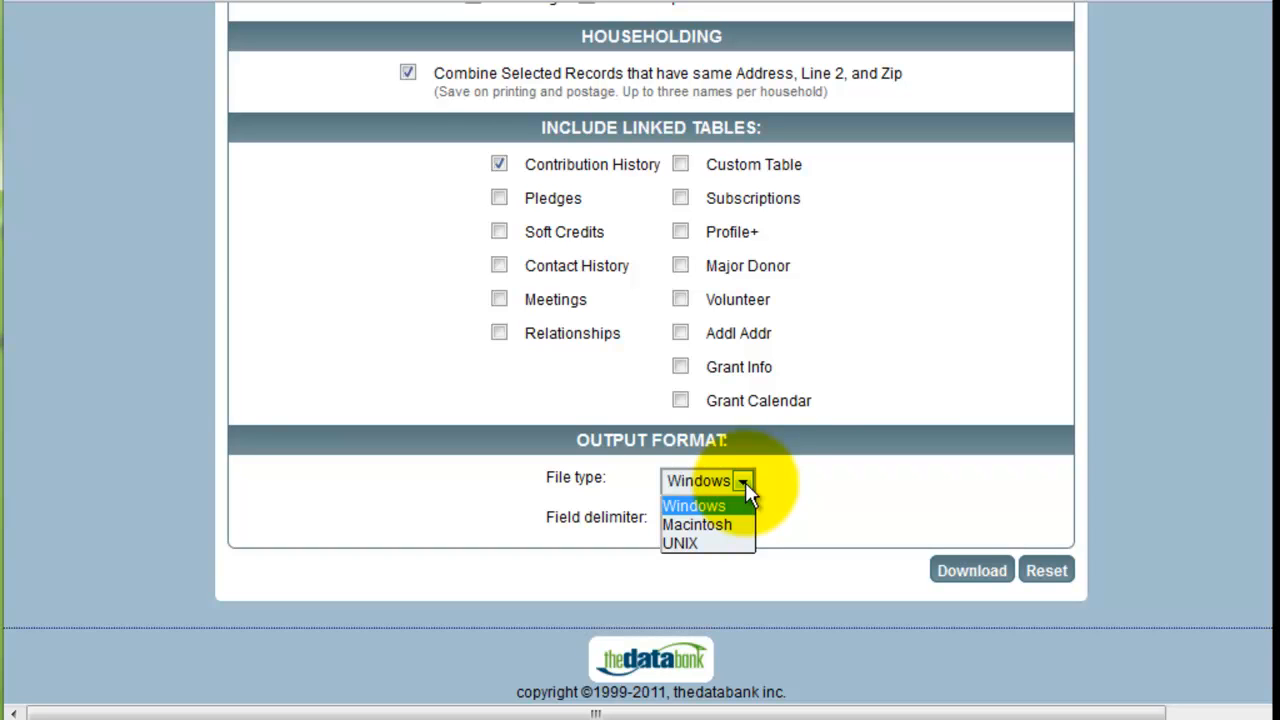
{"action": "left_click", "coordinate": [731, 520]}
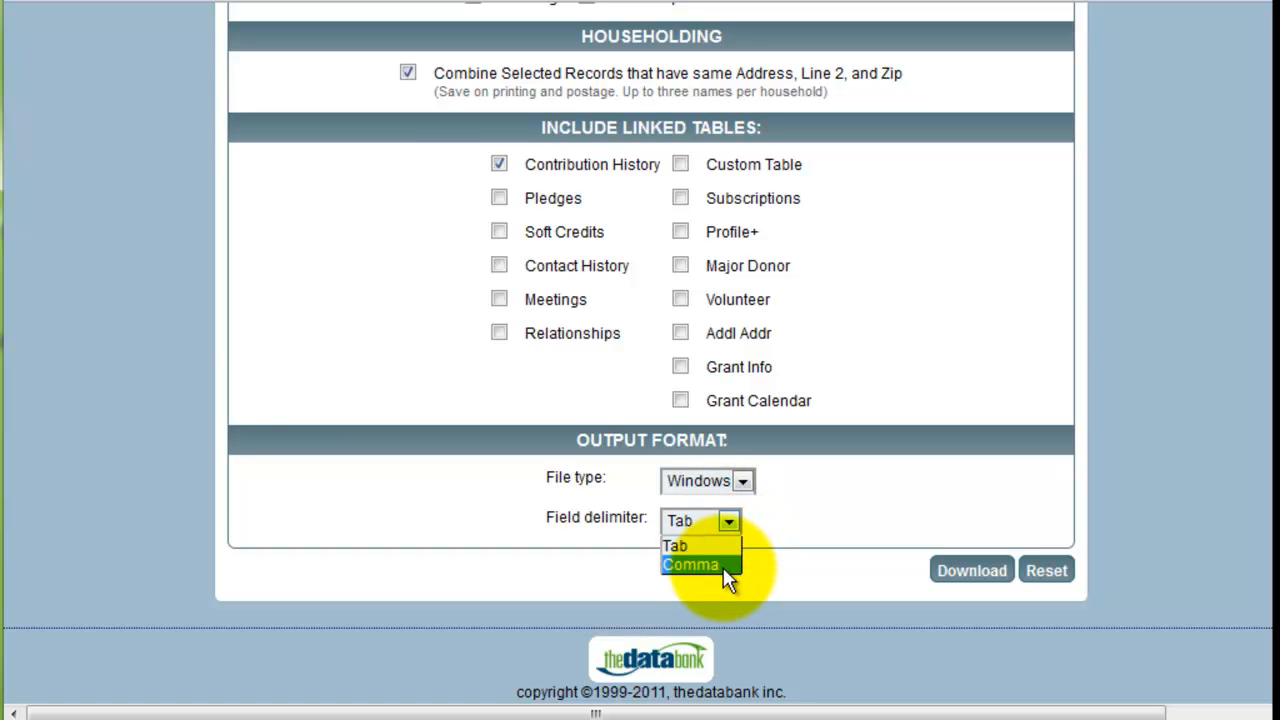
{"action": "left_click", "coordinate": [963, 572]}
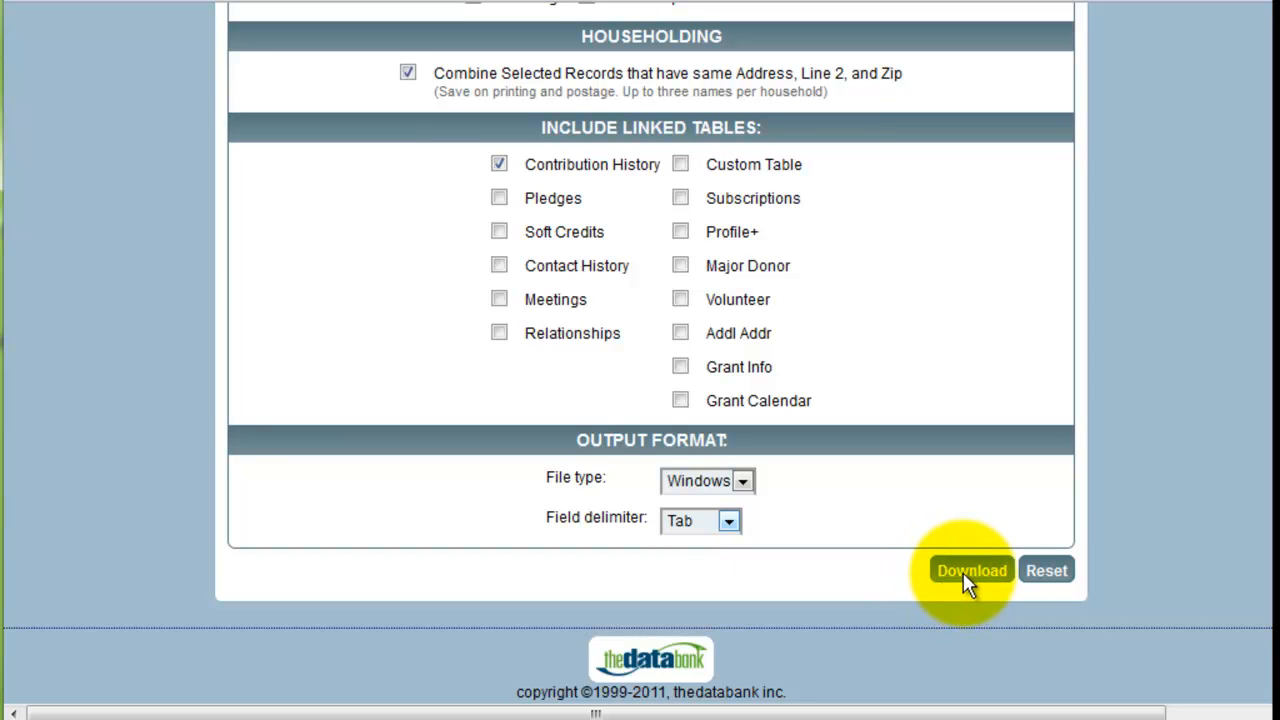
{"action": "left_click", "coordinate": [963, 572]}
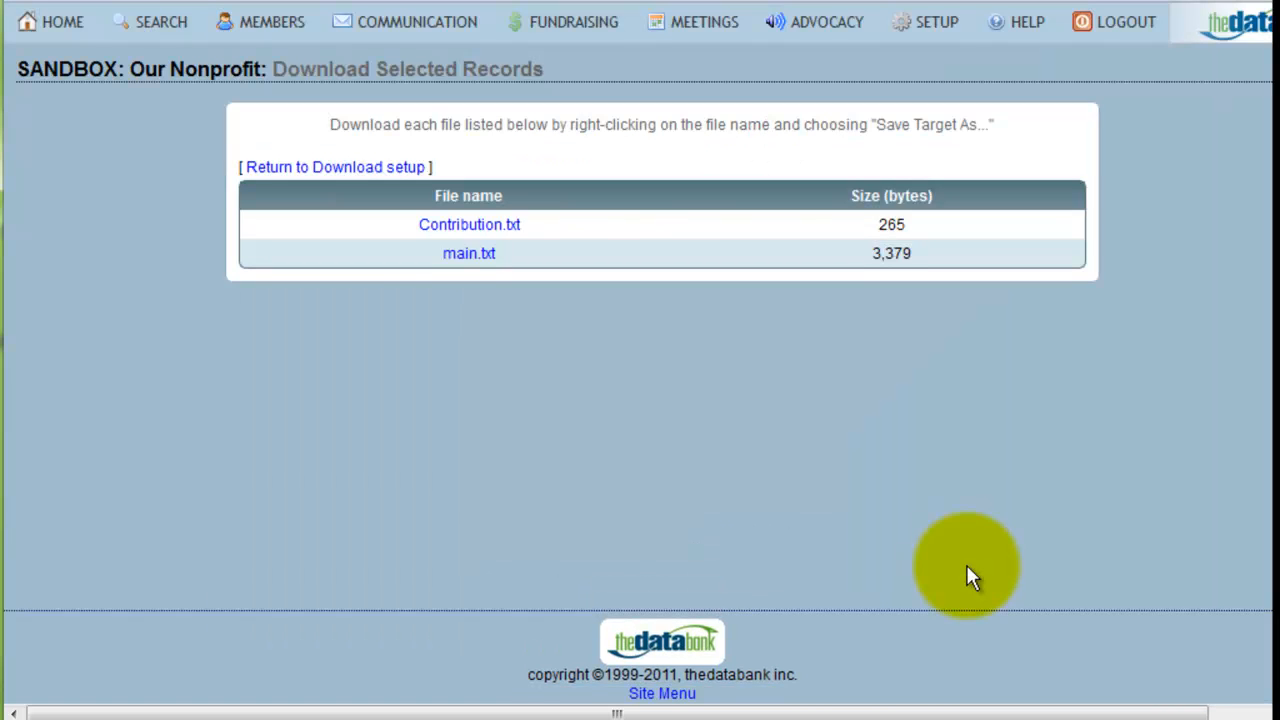
{"action": "right_click", "coordinate": [487, 262]}
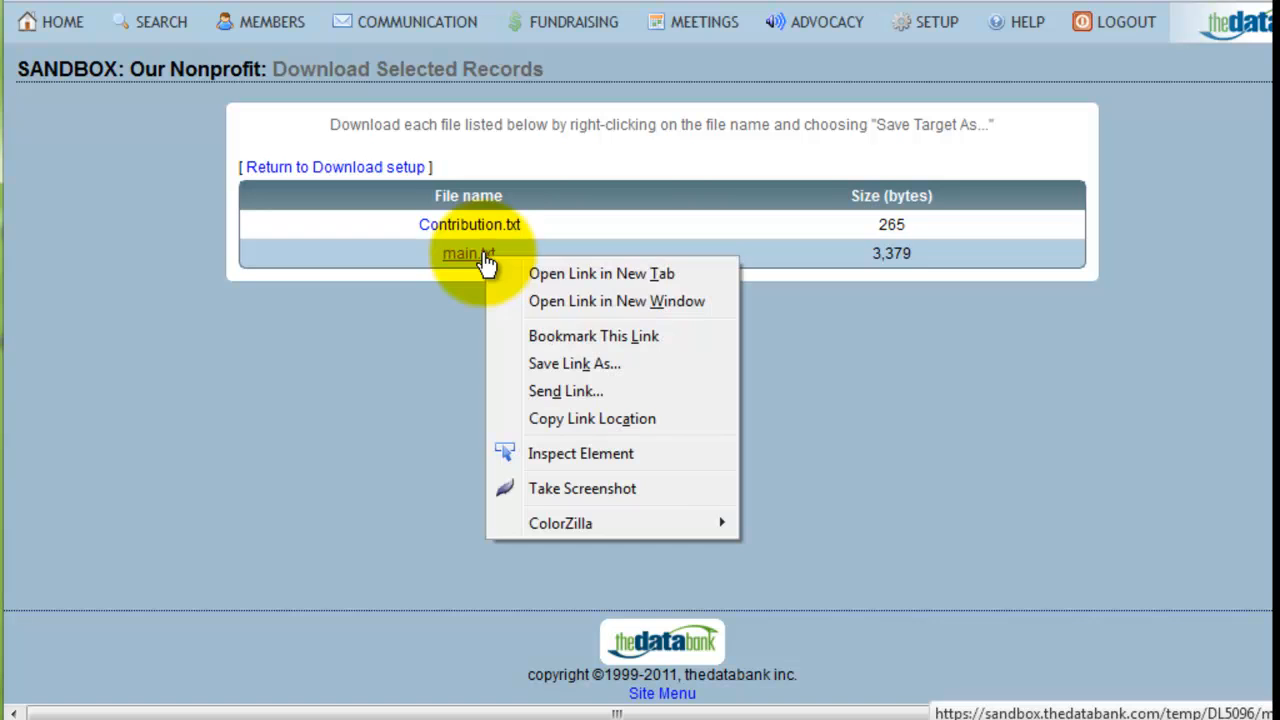
{"action": "left_click", "coordinate": [541, 366]}
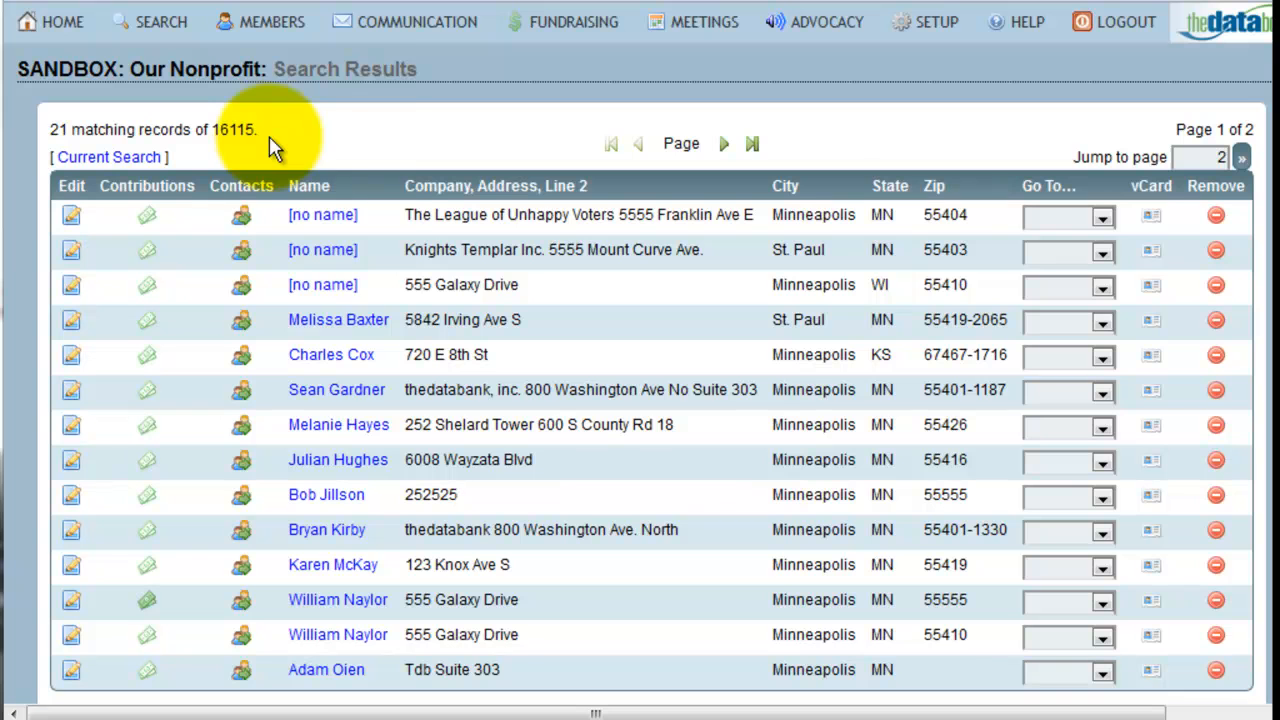
- Open the Member Roster report setup for the selected members
{"action": "left_click", "coordinate": [270, 22]}
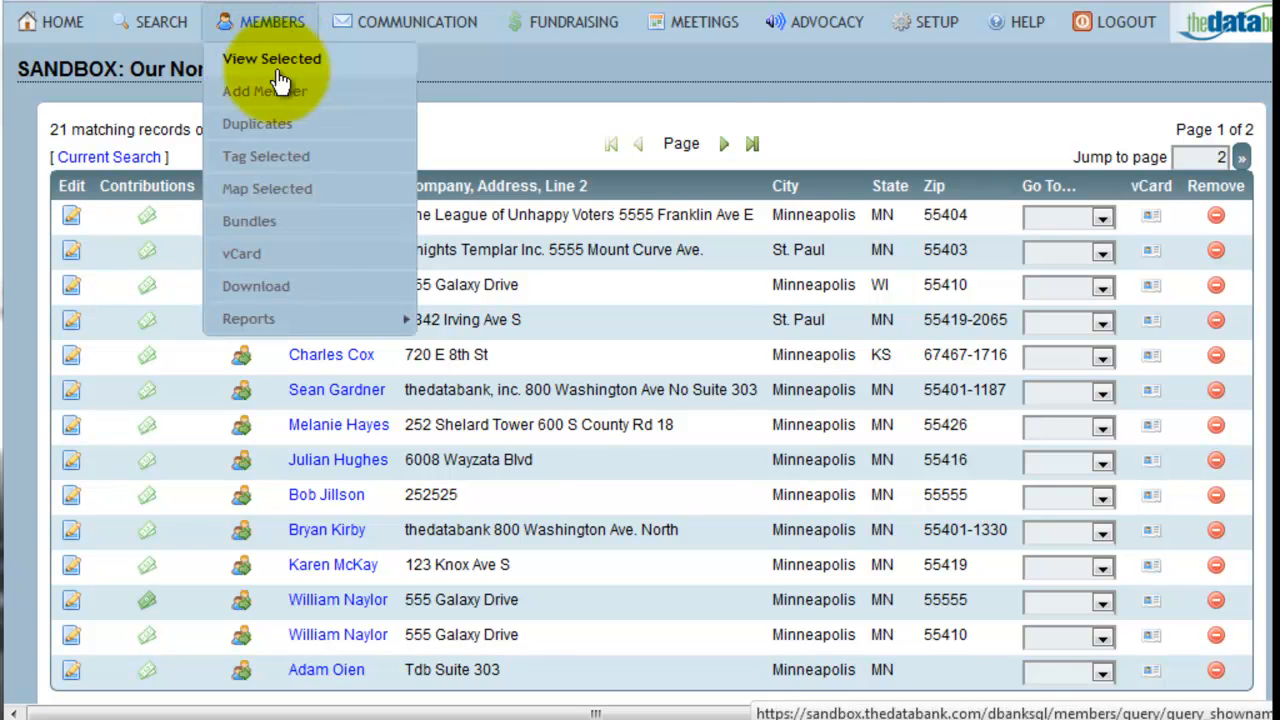
{"action": "mouse_move", "coordinate": [309, 320]}
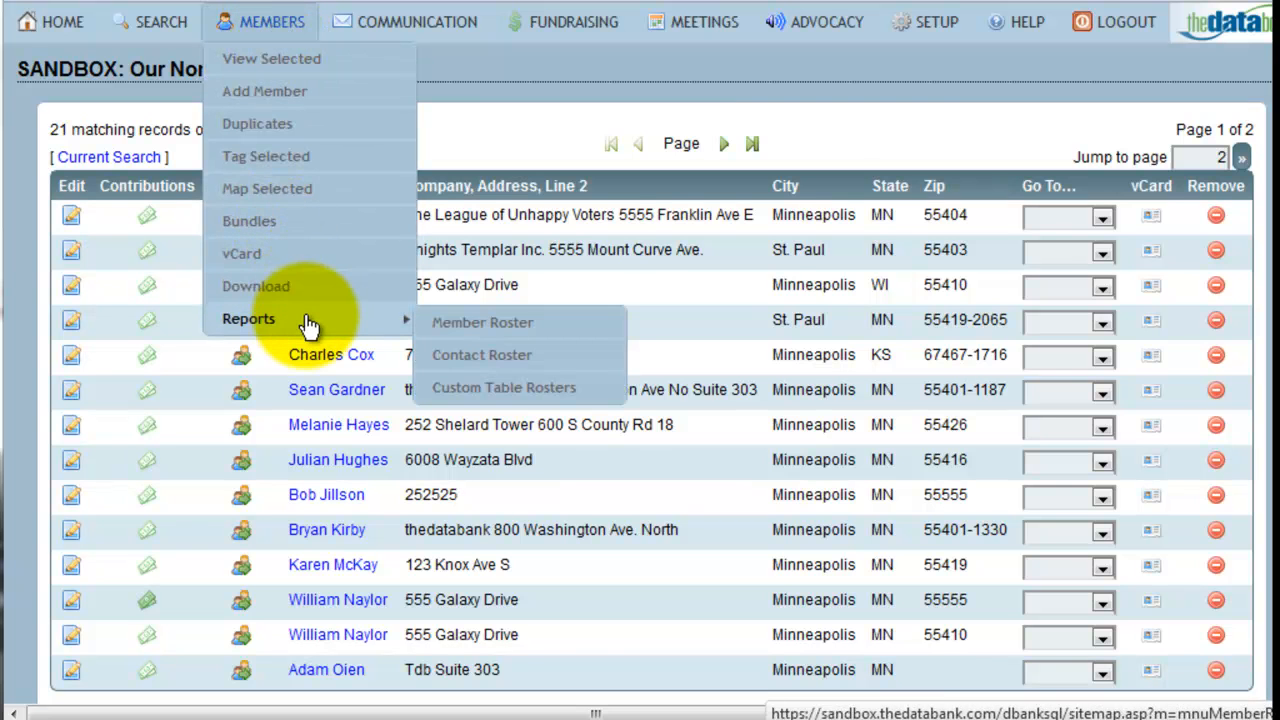
{"action": "left_click", "coordinate": [462, 330]}
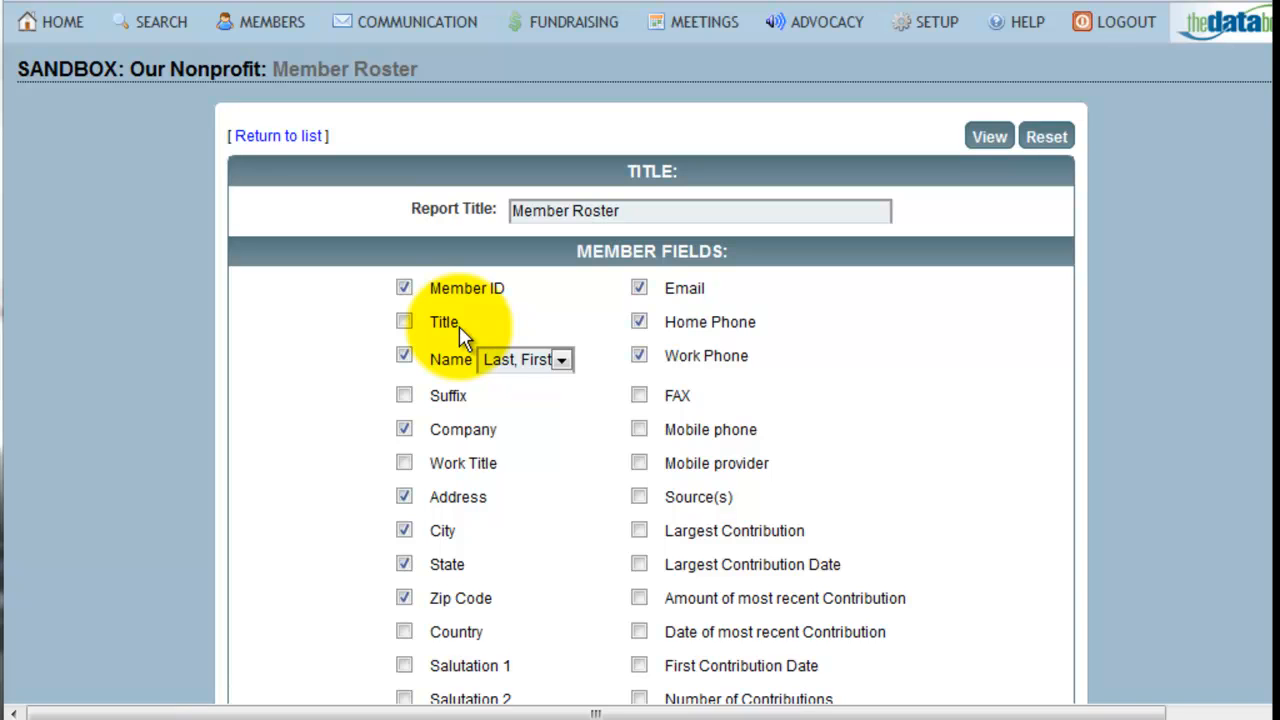
- Limit the roster to Member ID, Name, Home Phone, Work Phone and Mobile phone, and view the report on screen
{"action": "left_click", "coordinate": [404, 432]}
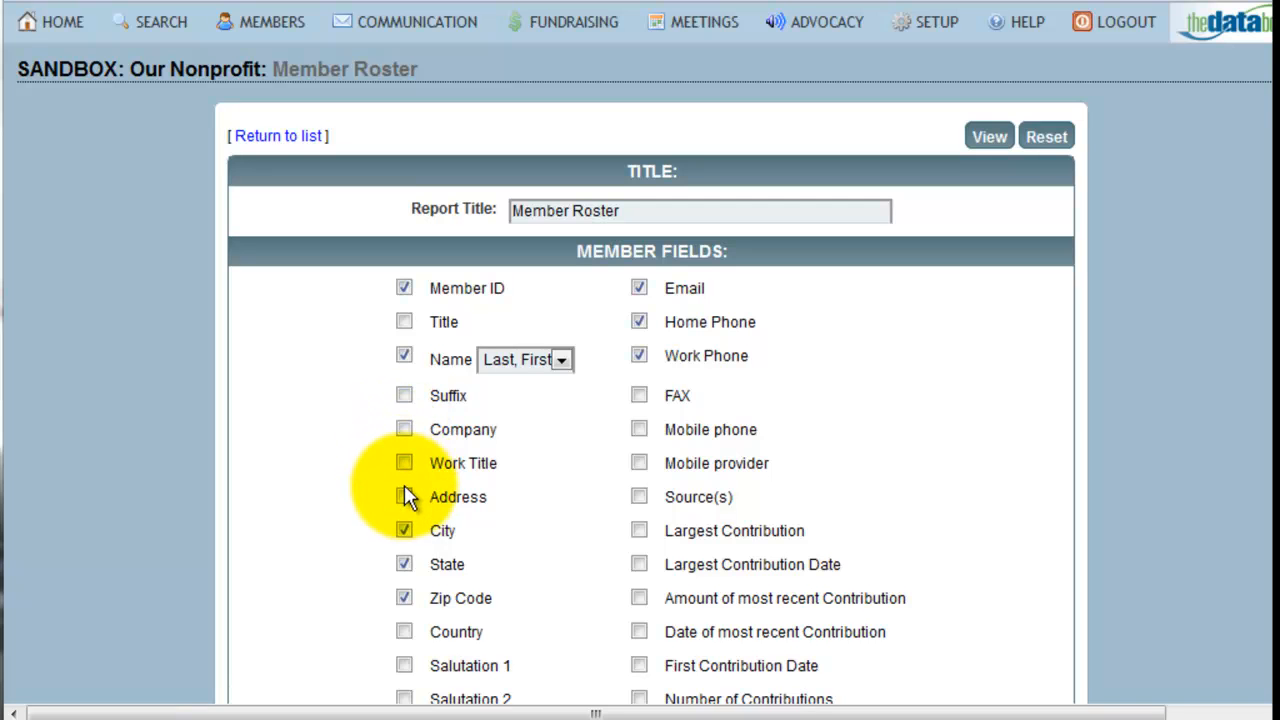
{"action": "left_click", "coordinate": [404, 530]}
{"action": "left_click", "coordinate": [404, 564]}
{"action": "left_click", "coordinate": [404, 598]}
{"action": "left_click", "coordinate": [639, 287]}
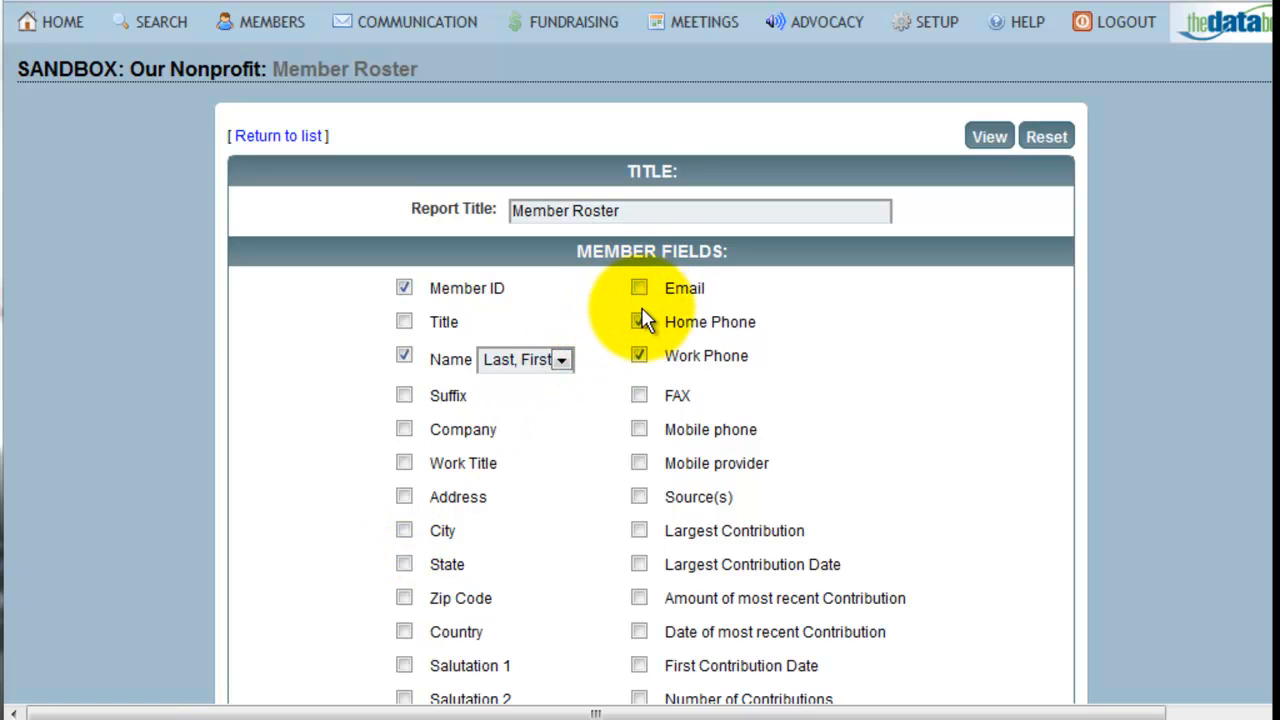
{"action": "left_click", "coordinate": [639, 429]}
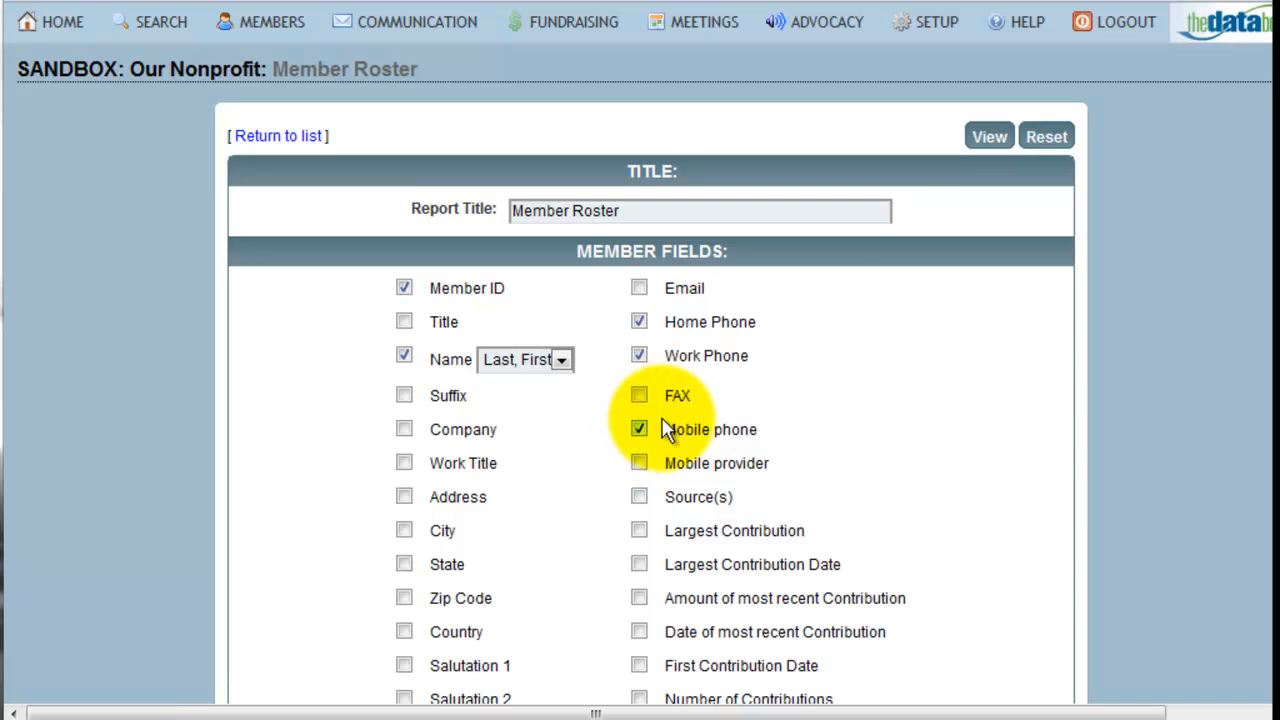
{"action": "left_click", "coordinate": [987, 138]}
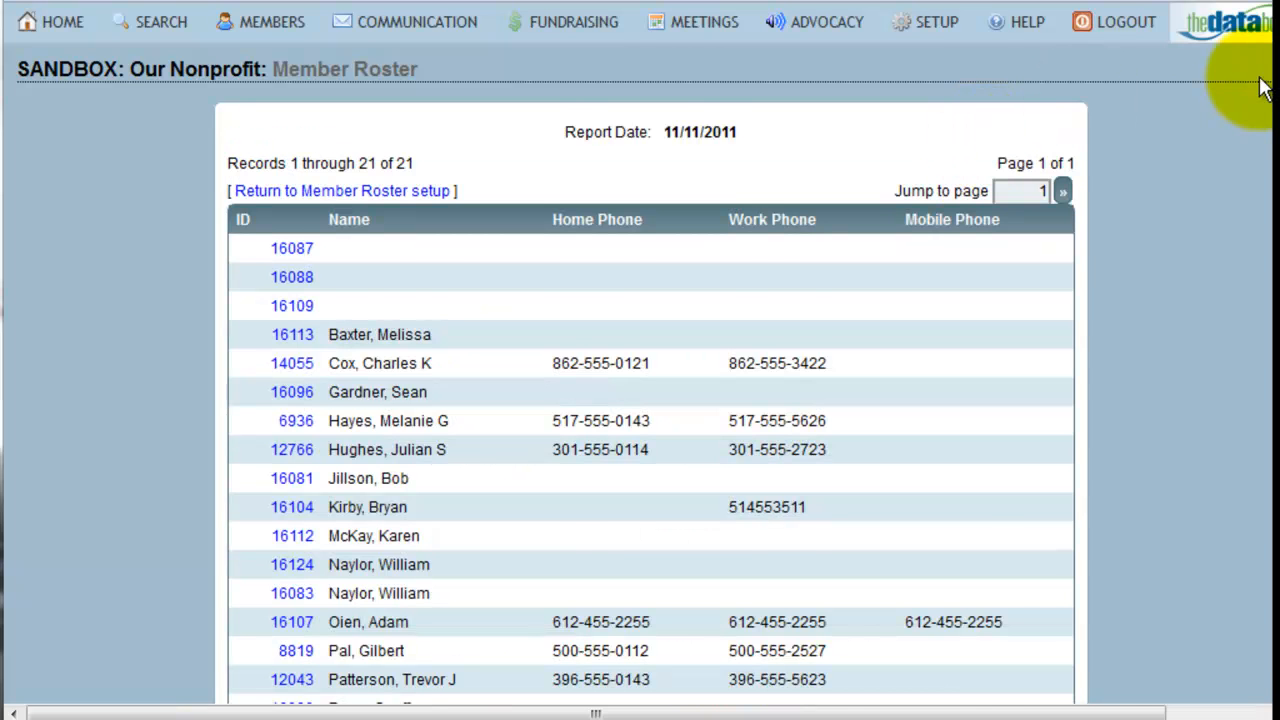
- View the history of the third member in the roster and return to the roster report
{"action": "scroll", "coordinate": [286, 129], "scroll_direction": "down", "scroll_amount": 3}
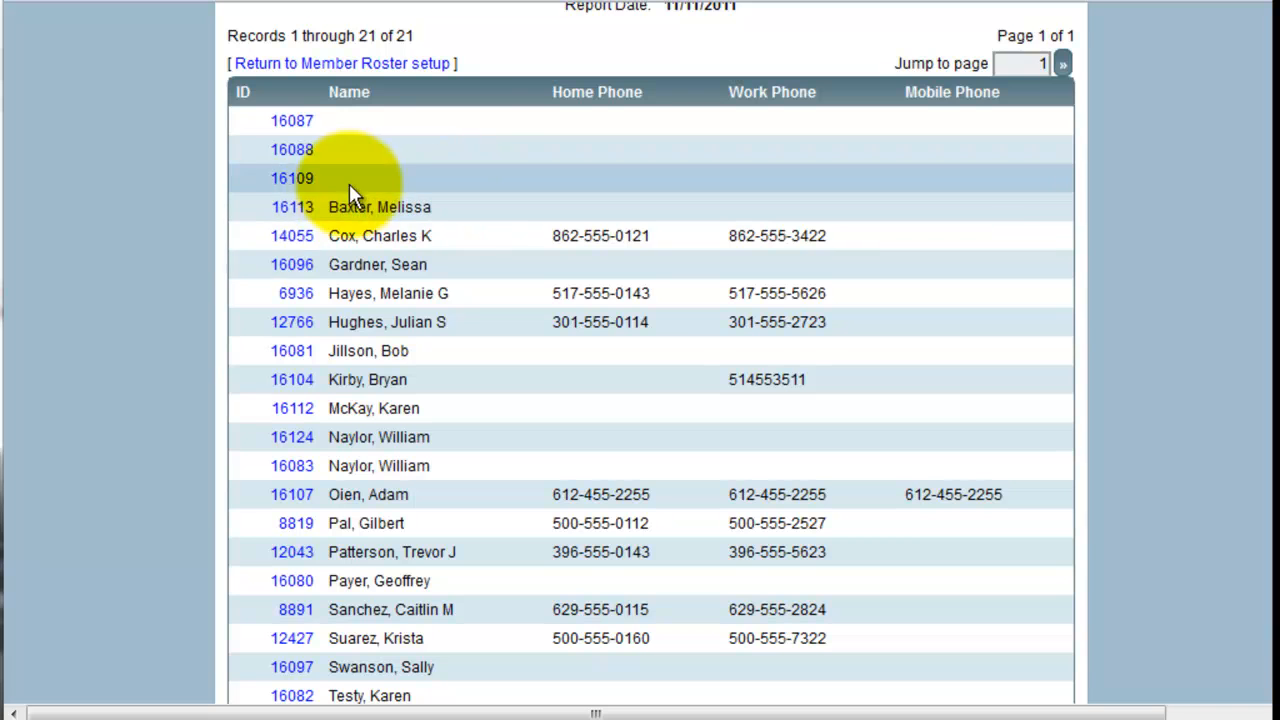
{"action": "left_click", "coordinate": [296, 179]}
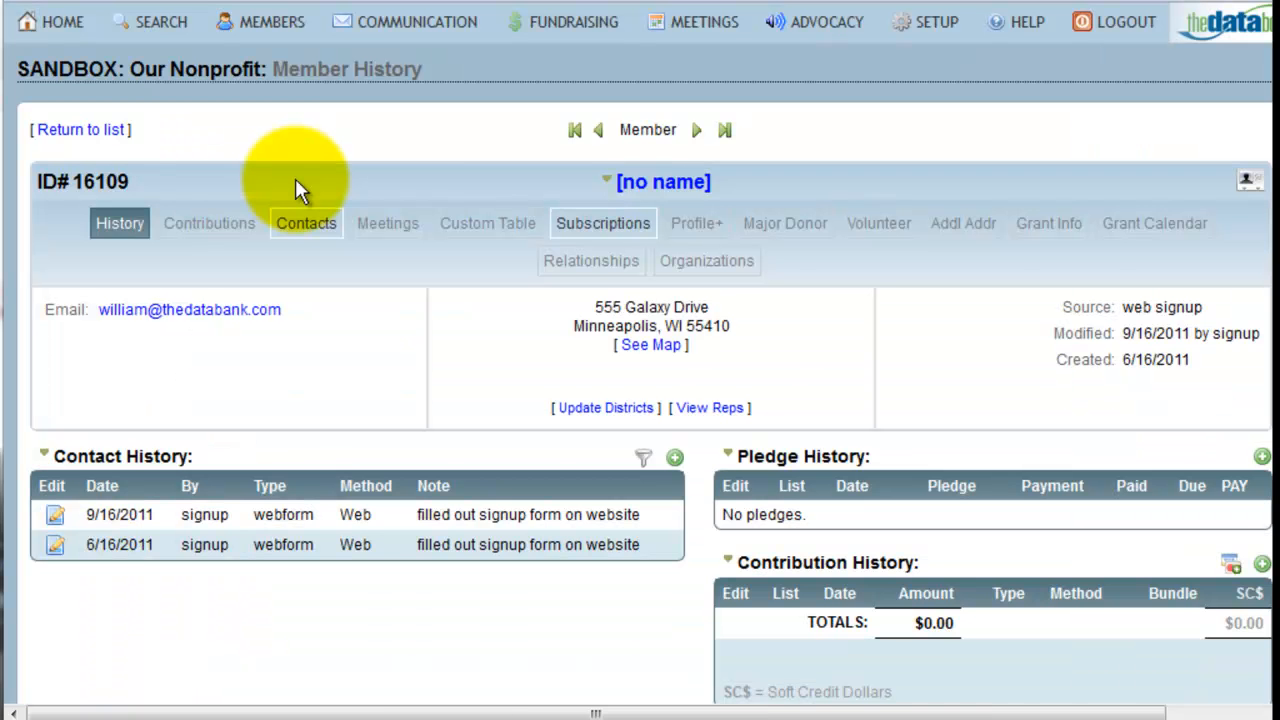
{"action": "key", "text": "F5"}
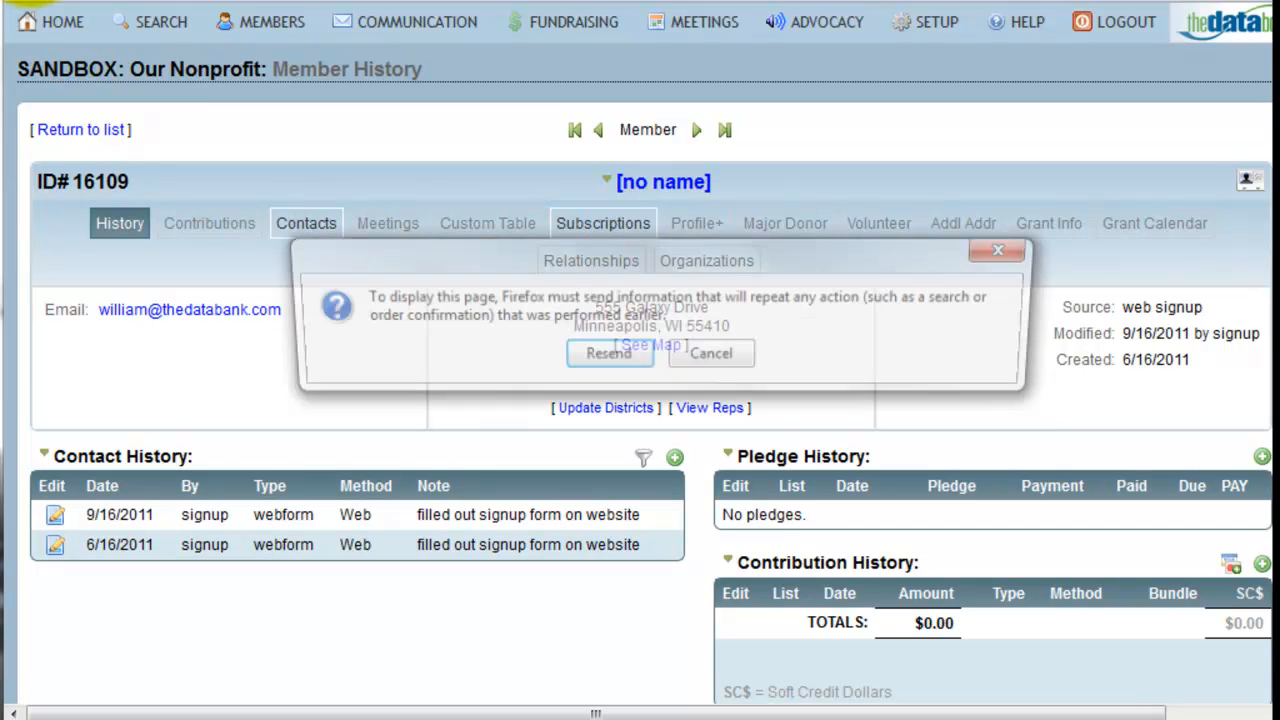
{"action": "left_click", "coordinate": [603, 354]}
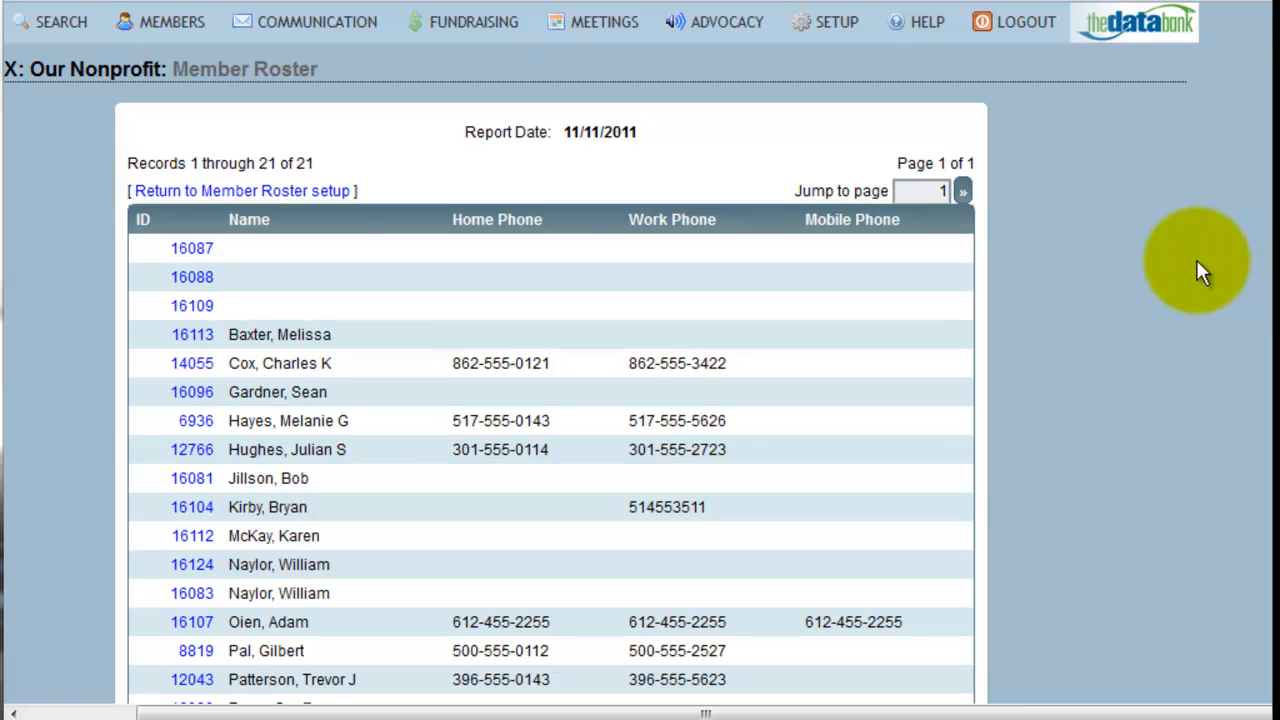
{"action": "left_click_drag", "start_coordinate": [775, 712], "coordinate": [675, 712]}
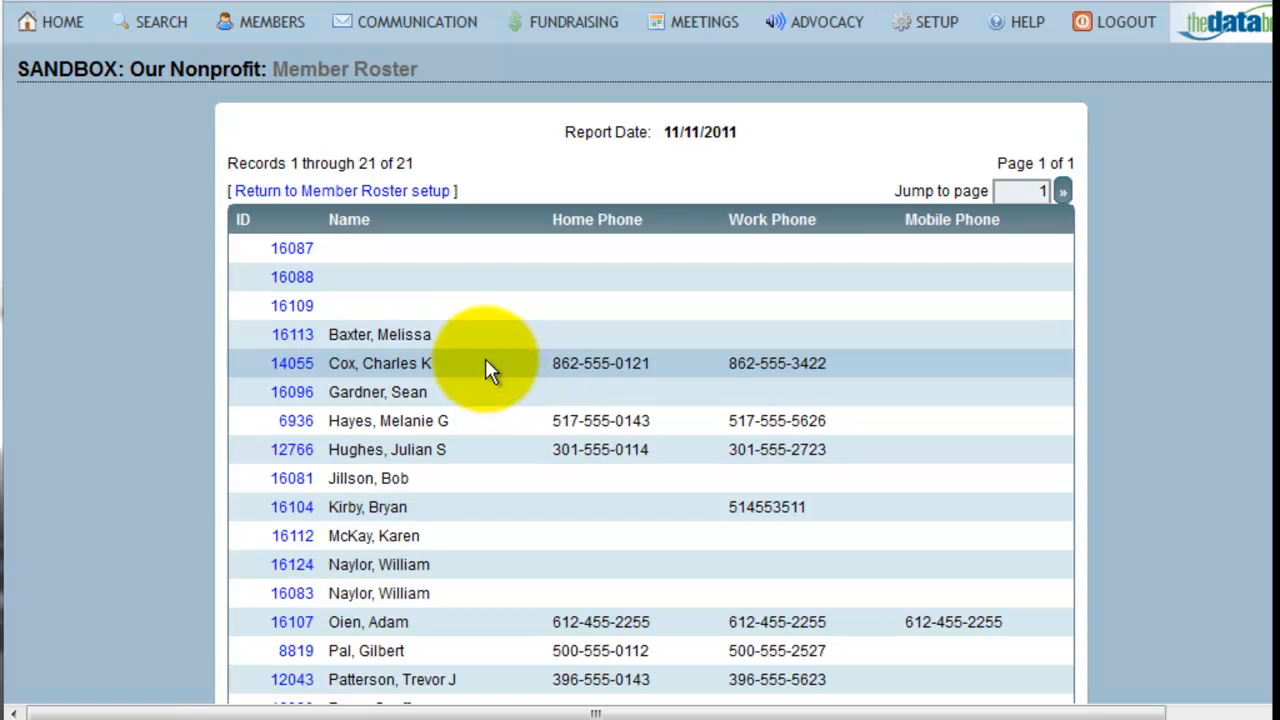
- Go back to the Member Roster setup and generate the roster as a downloadable text file
{"action": "left_click", "coordinate": [414, 199]}
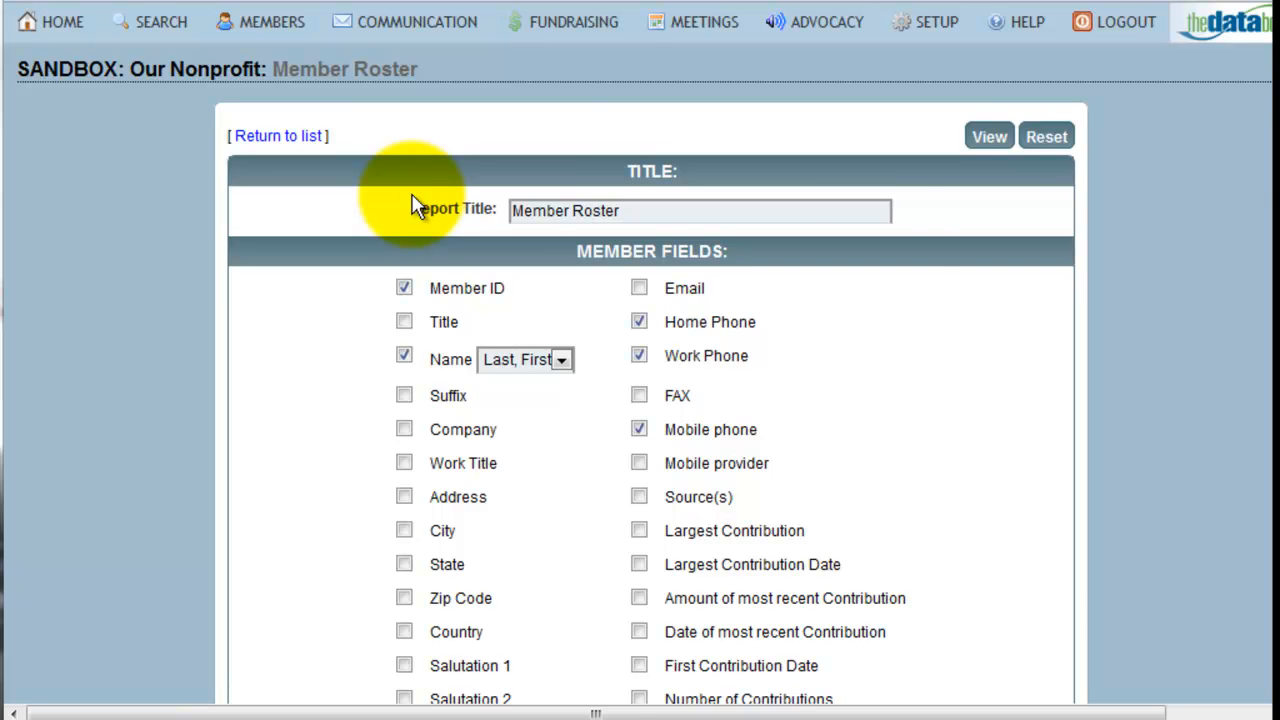
{"action": "scroll", "coordinate": [1272, 178], "scroll_direction": "down", "scroll_amount": 1}
{"action": "left_click_drag", "start_coordinate": [1272, 178], "coordinate": [1272, 600]}
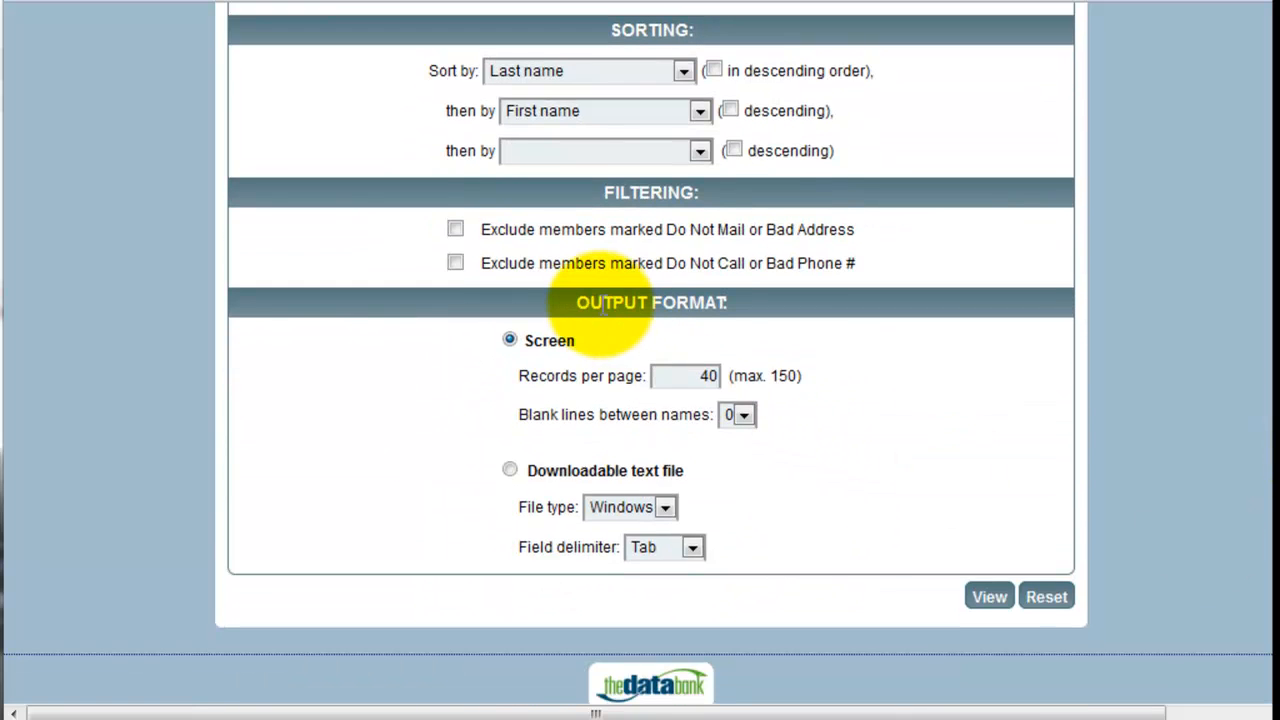
{"action": "left_click", "coordinate": [510, 472]}
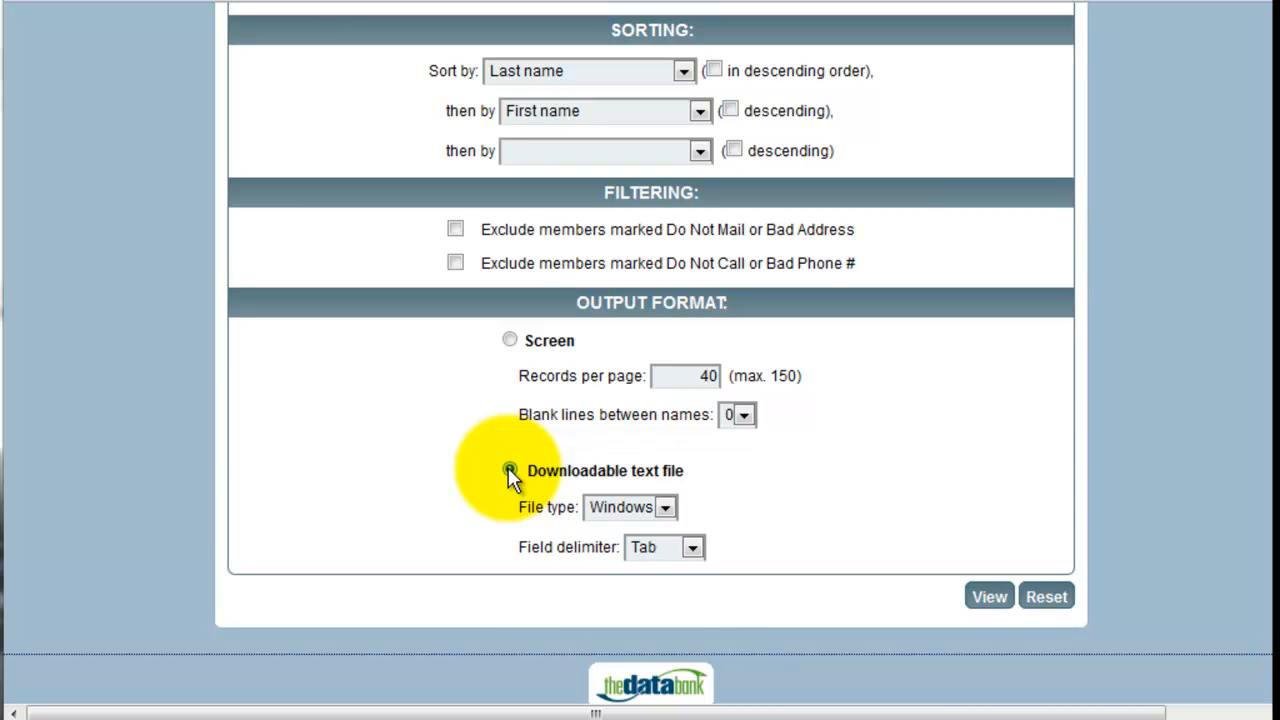
{"action": "left_click", "coordinate": [987, 597]}
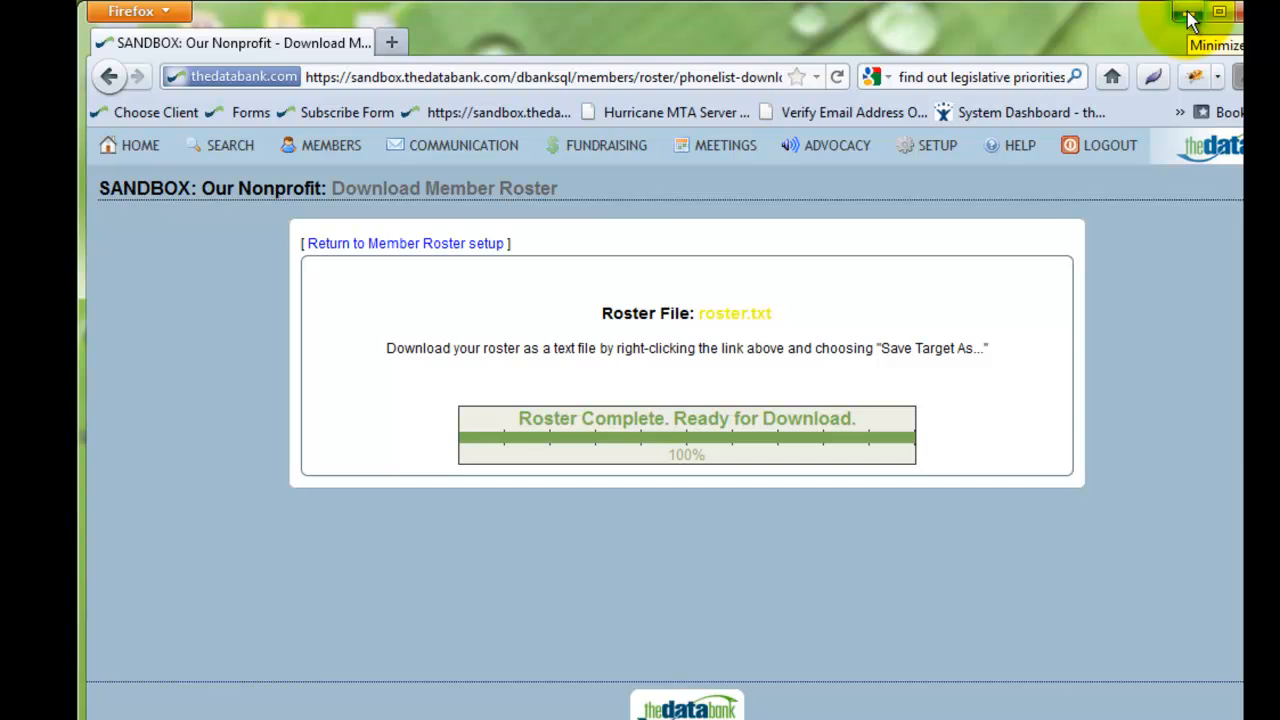
- Minimize the browser and open the roster file from the desktop in Excel
{"action": "left_click", "coordinate": [1189, 15]}
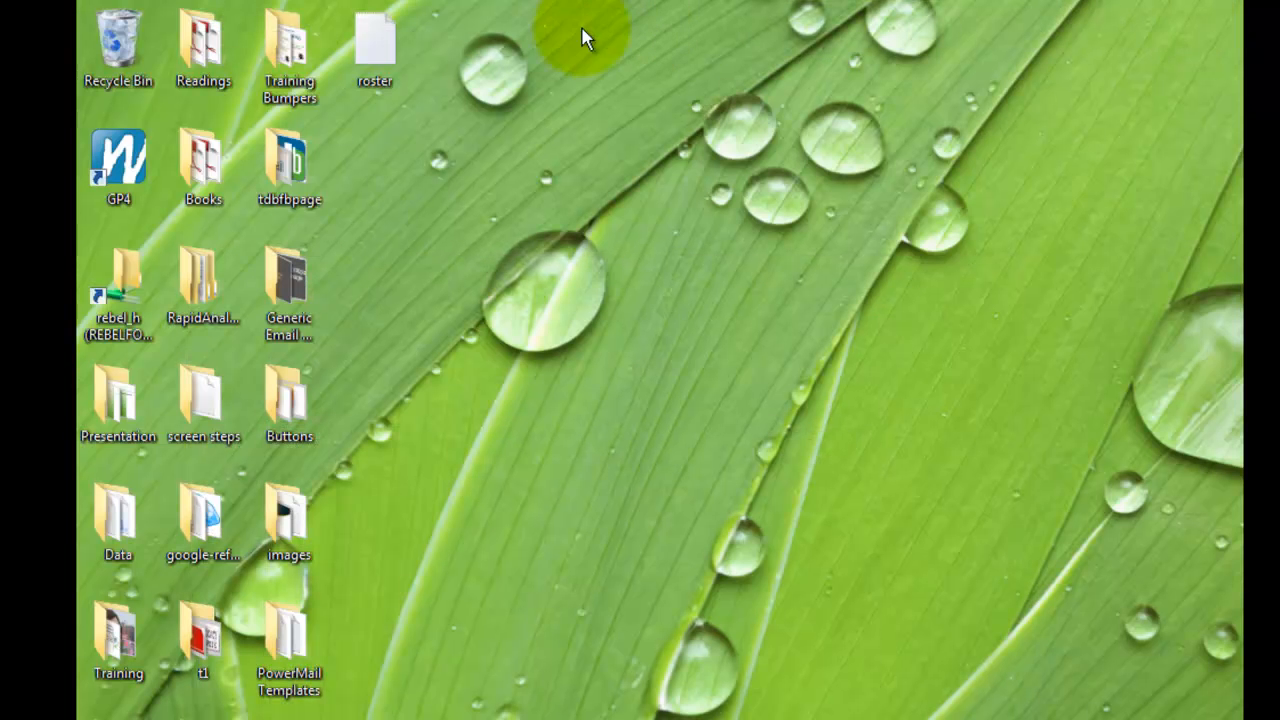
{"action": "double_click", "coordinate": [386, 47]}
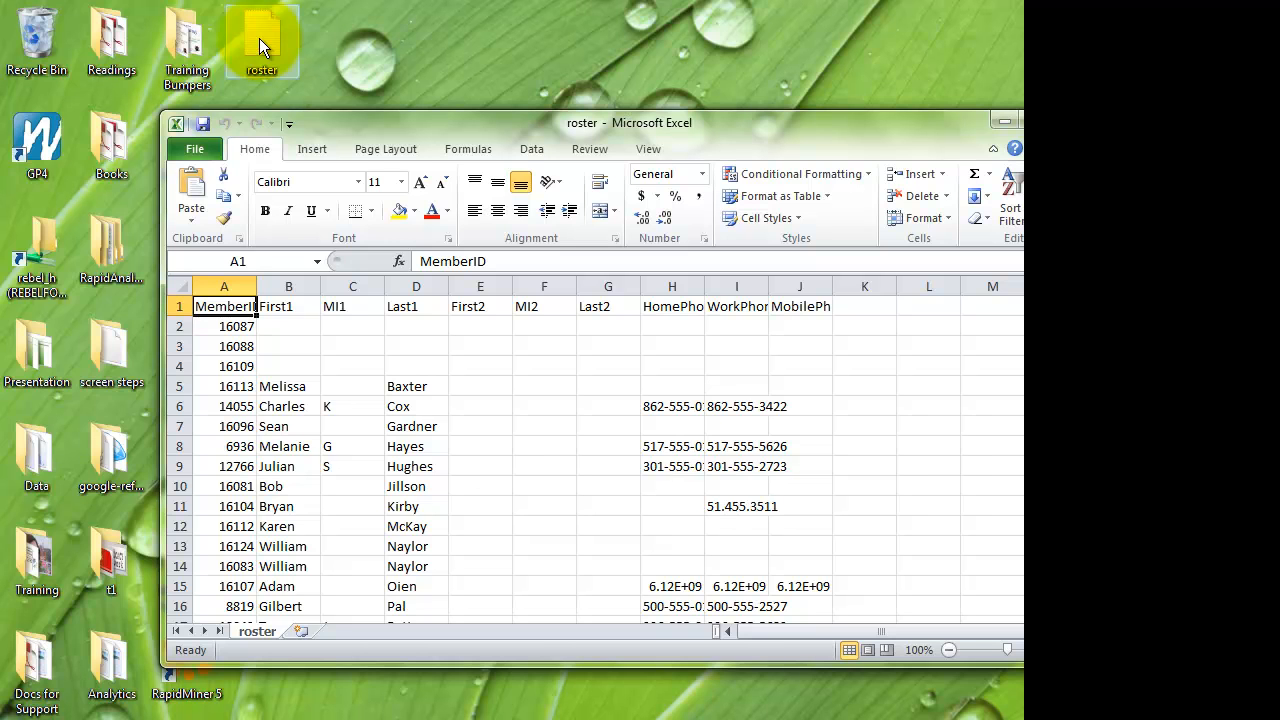
- Open the roster text file from the Desktop, with the file type filter set to All Files
{"action": "left_click", "coordinate": [197, 150]}
{"action": "key", "text": "Escape"}
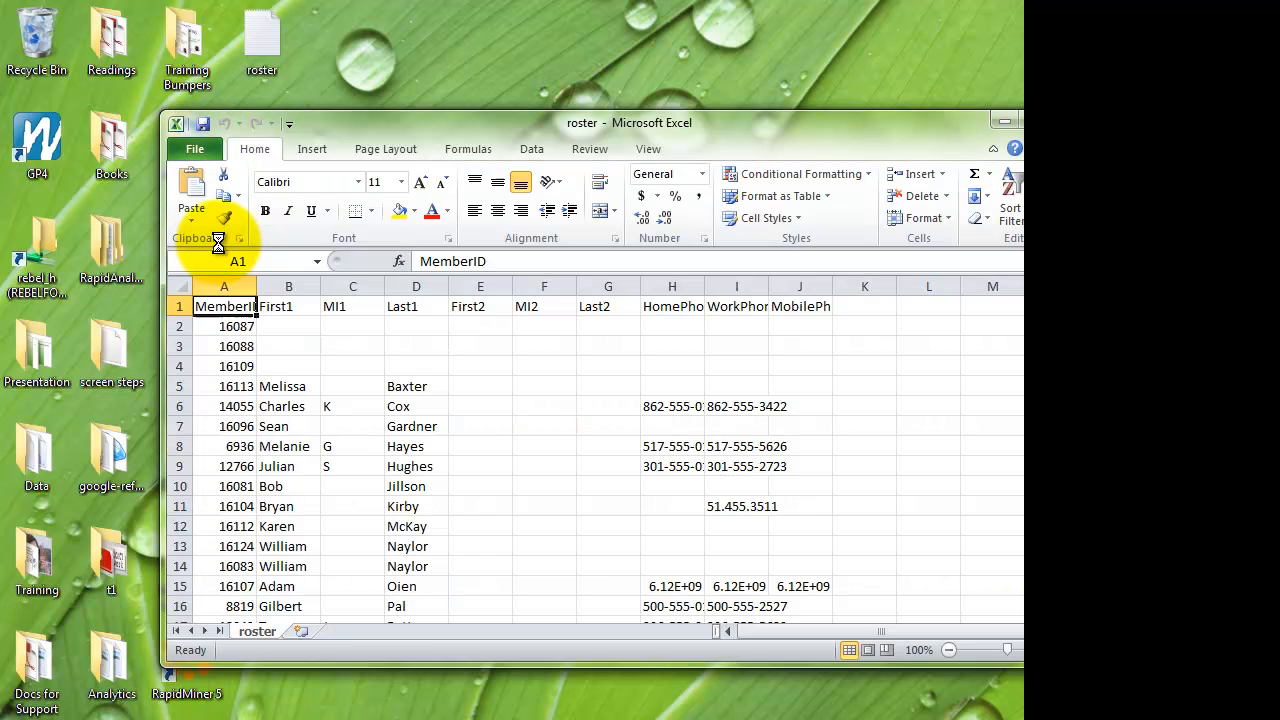
{"action": "key", "text": "ctrl+o"}
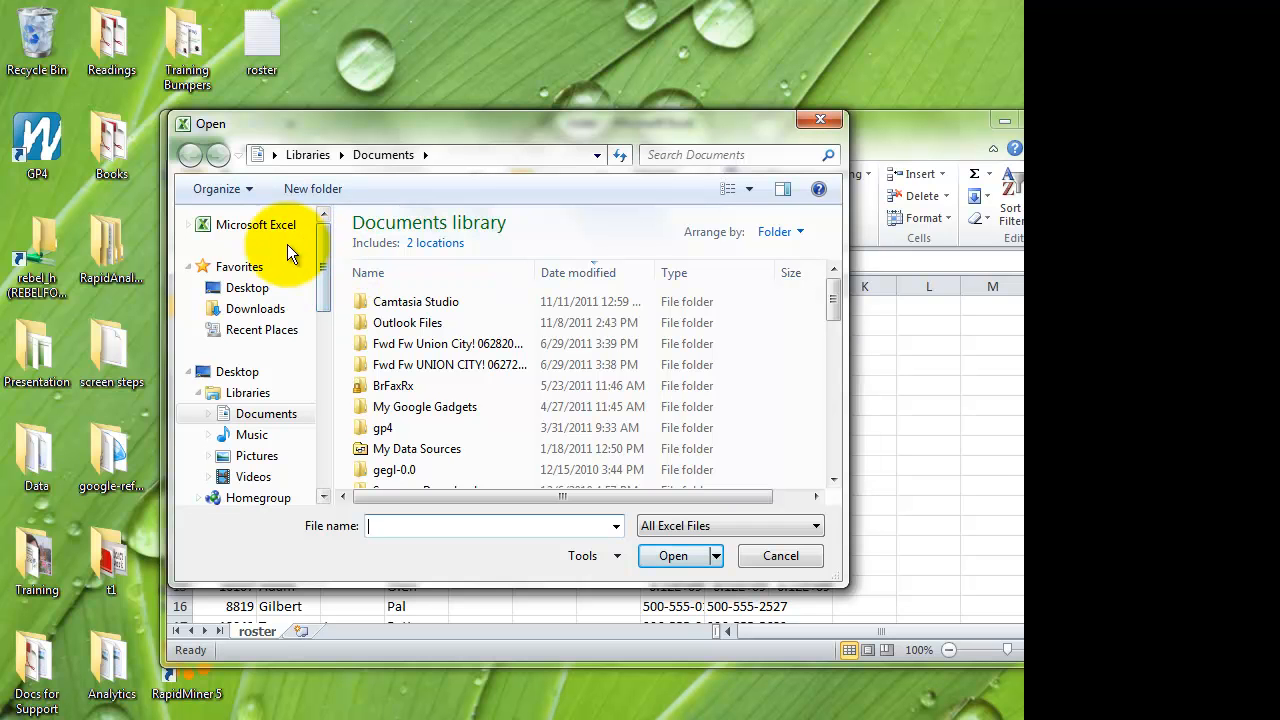
{"action": "left_click", "coordinate": [262, 288]}
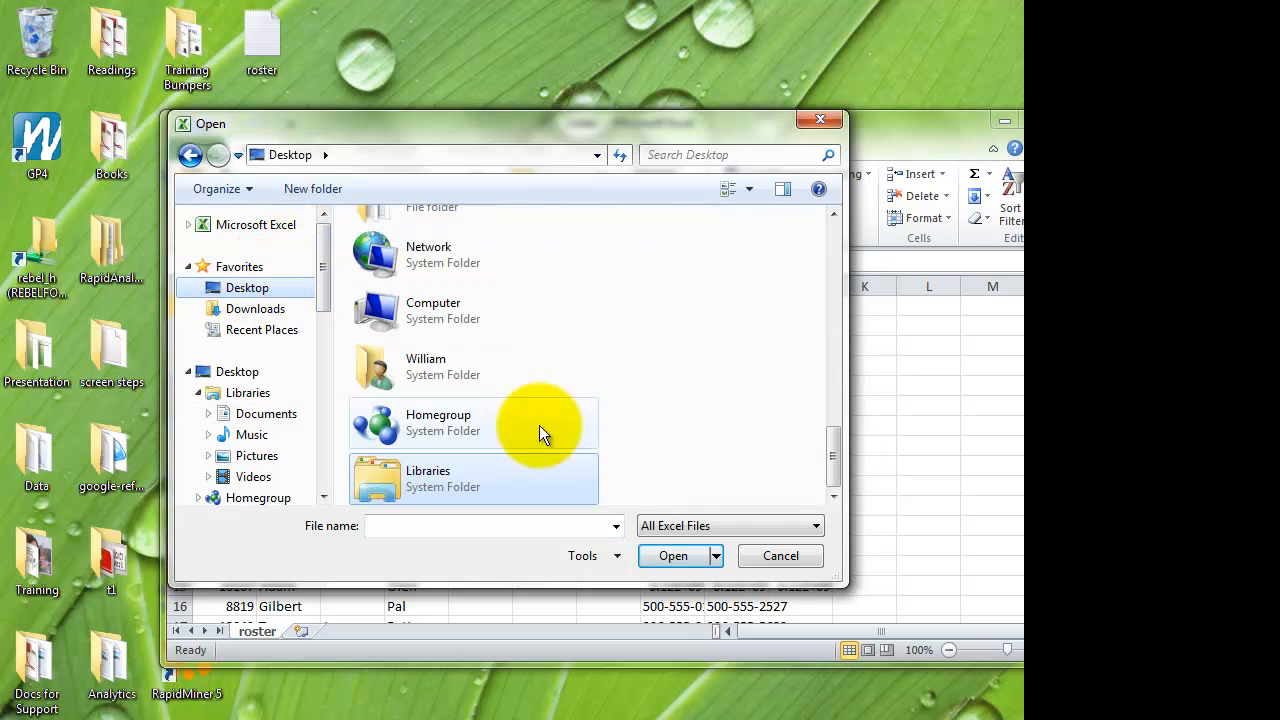
{"action": "left_click", "coordinate": [817, 525]}
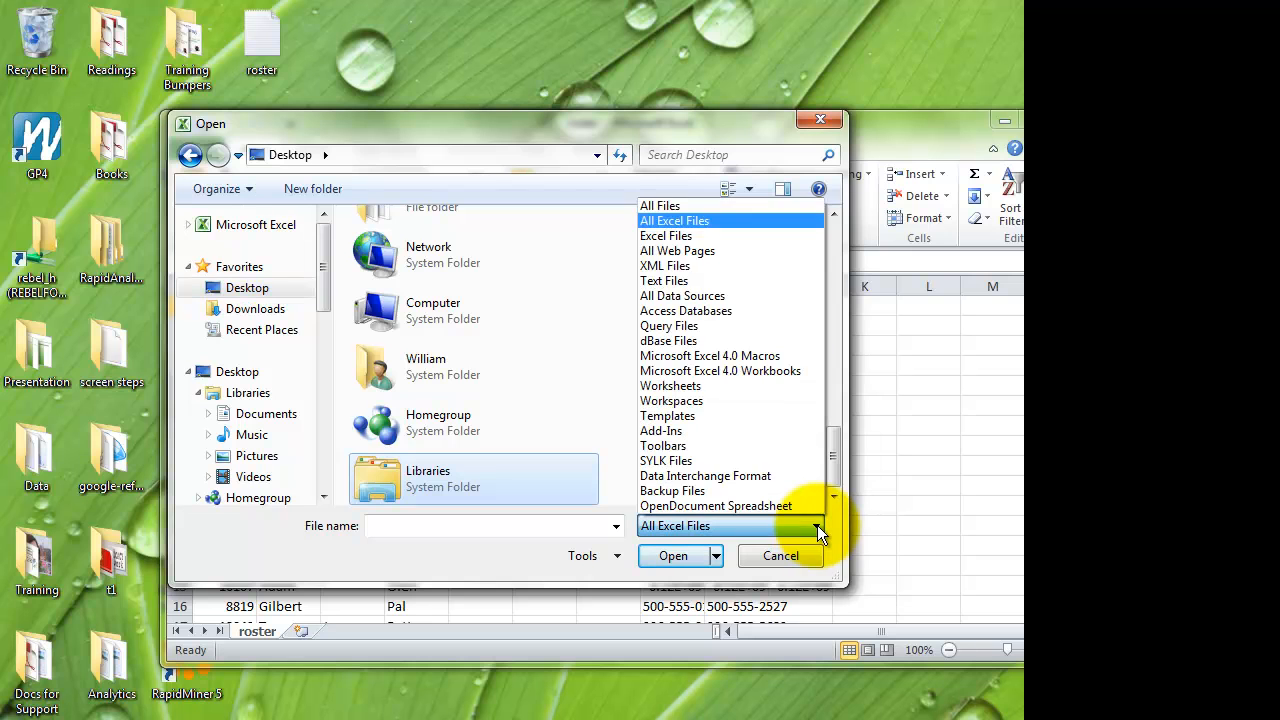
{"action": "left_click", "coordinate": [734, 211]}
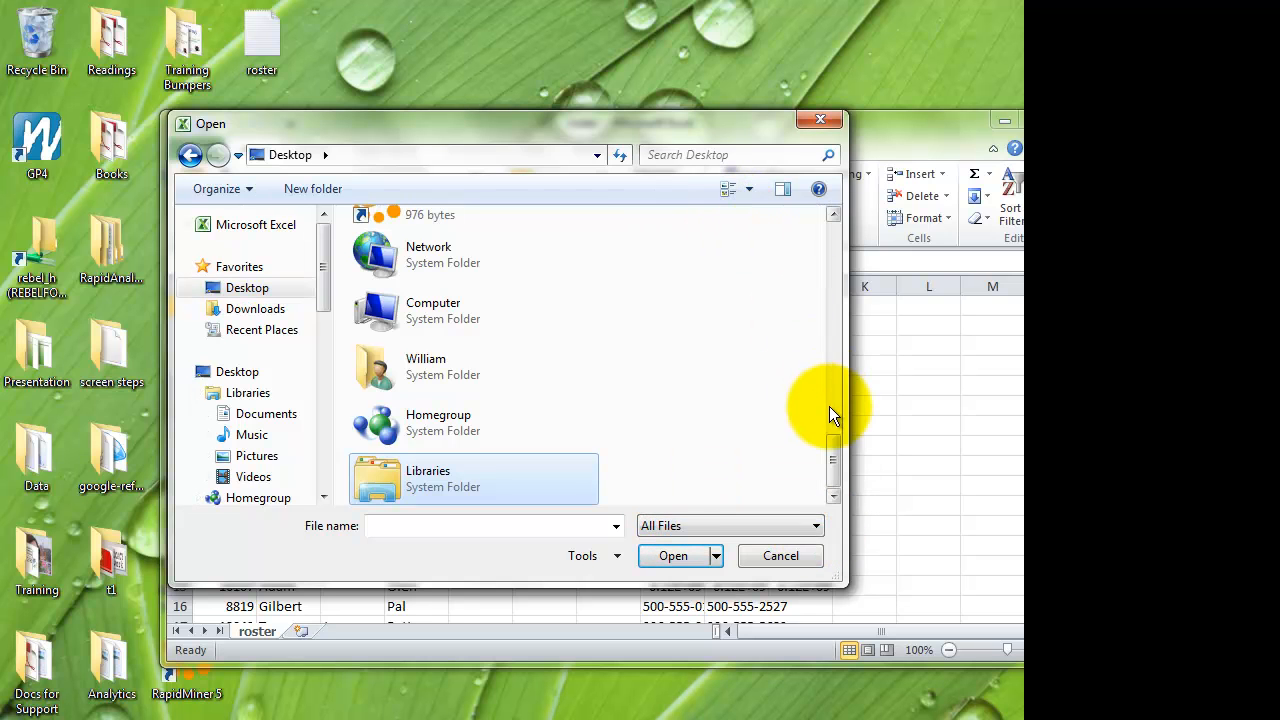
{"action": "left_click_drag", "start_coordinate": [835, 458], "coordinate": [821, 226]}
{"action": "left_click", "coordinate": [419, 230]}
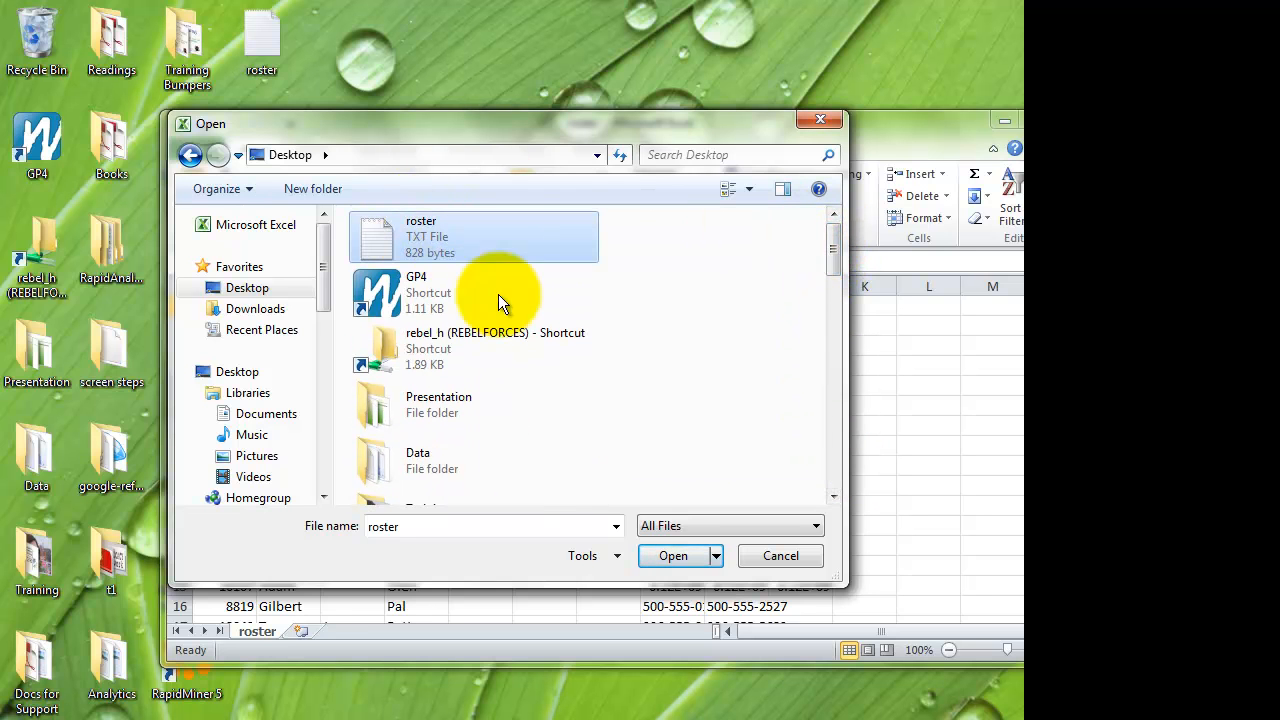
{"action": "left_click", "coordinate": [673, 556]}
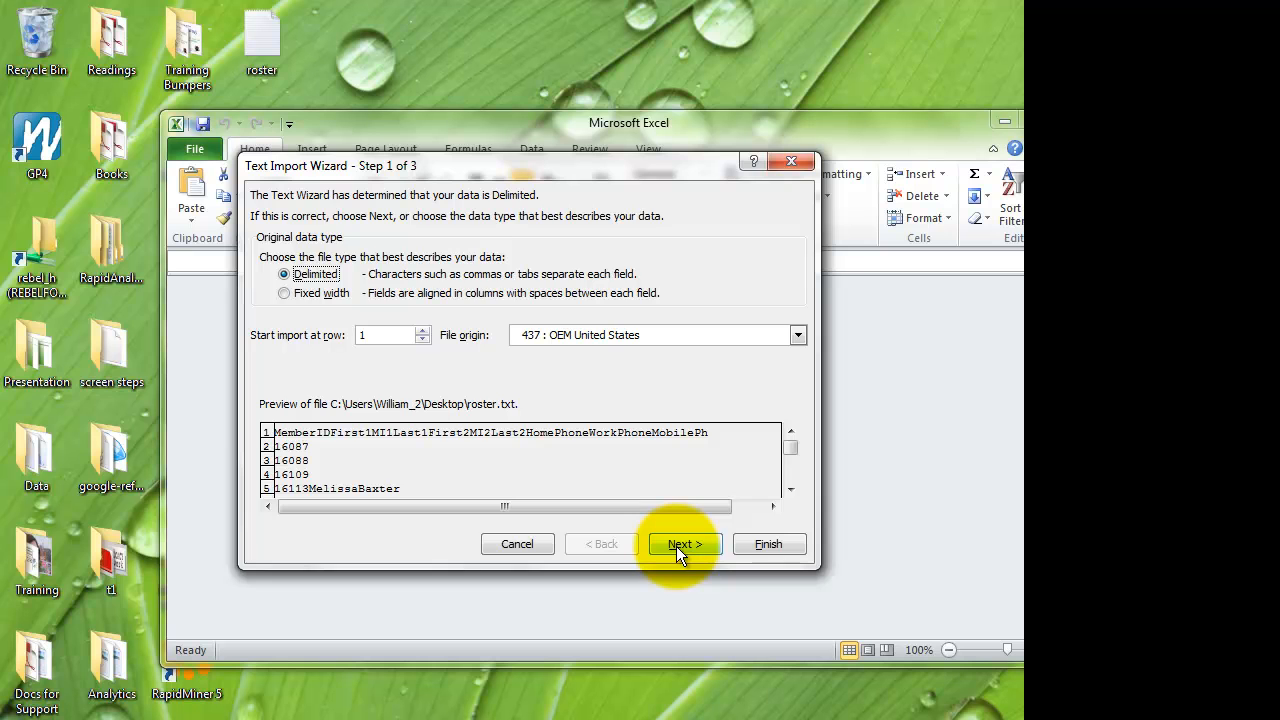
- Import the roster as delimited text starting at row 1, with the General column data format
{"action": "left_click", "coordinate": [676, 546]}
{"action": "left_click", "coordinate": [676, 546]}
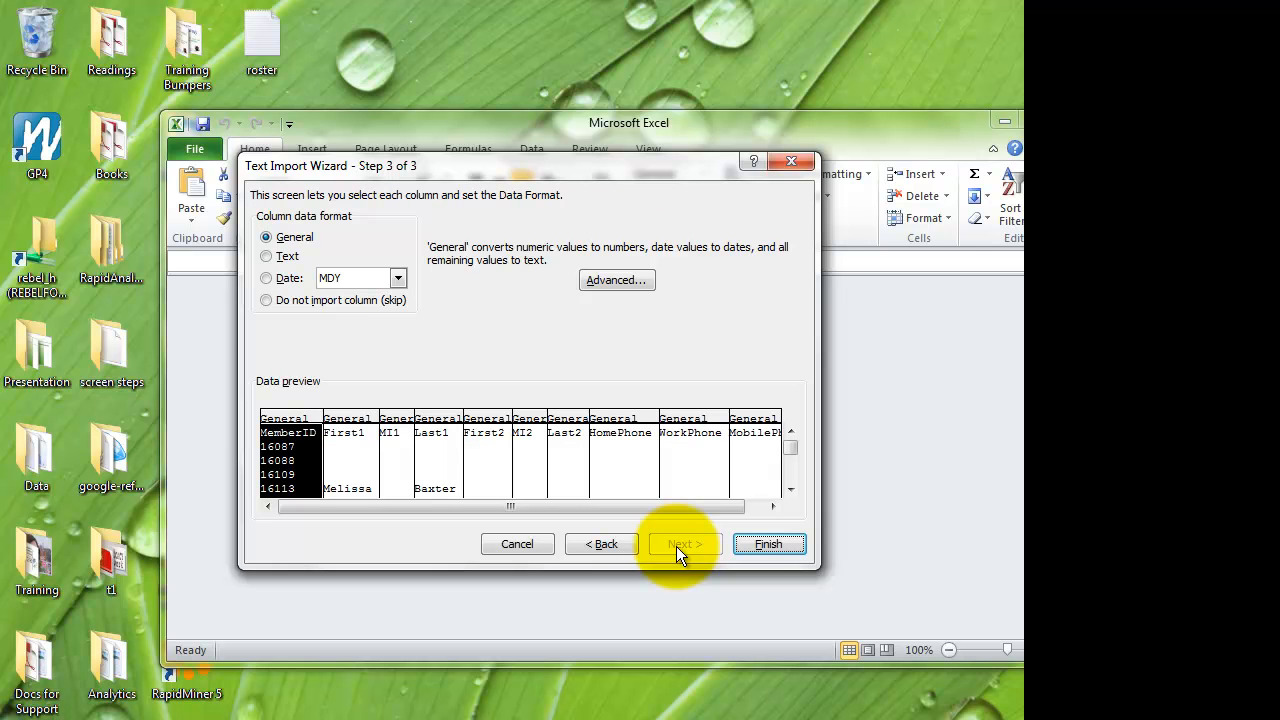
{"action": "left_click", "coordinate": [746, 549]}
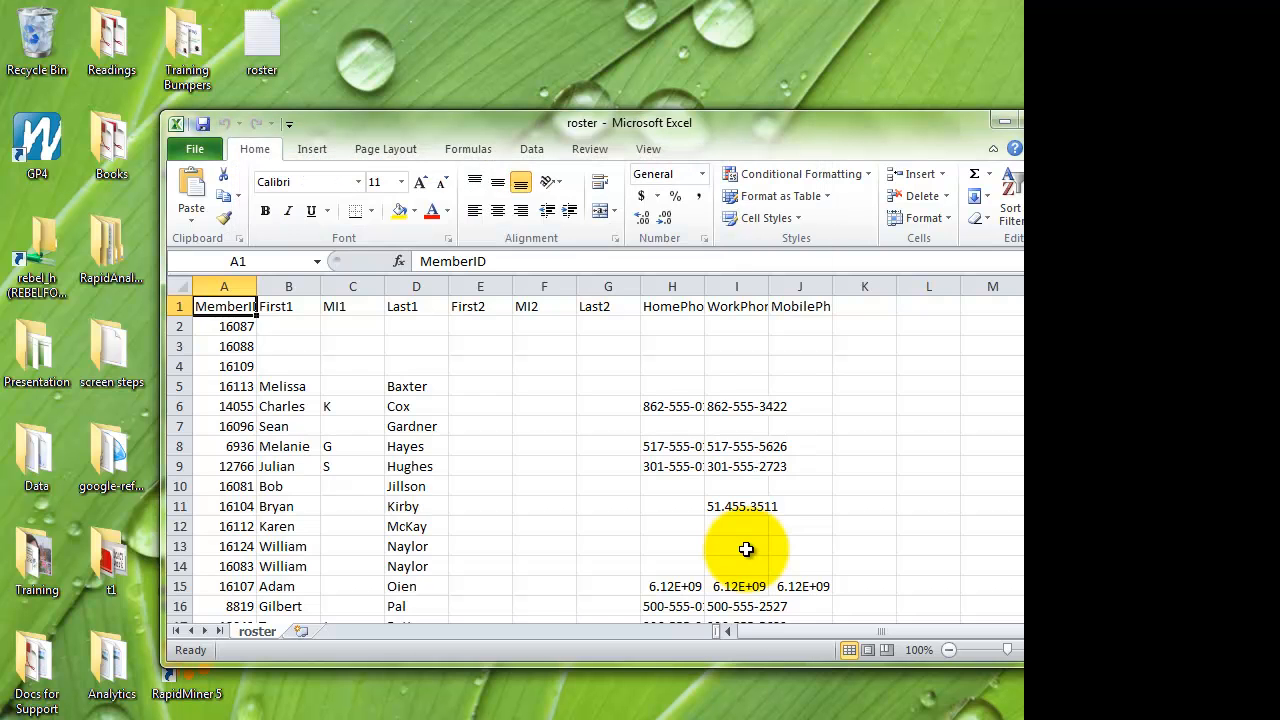